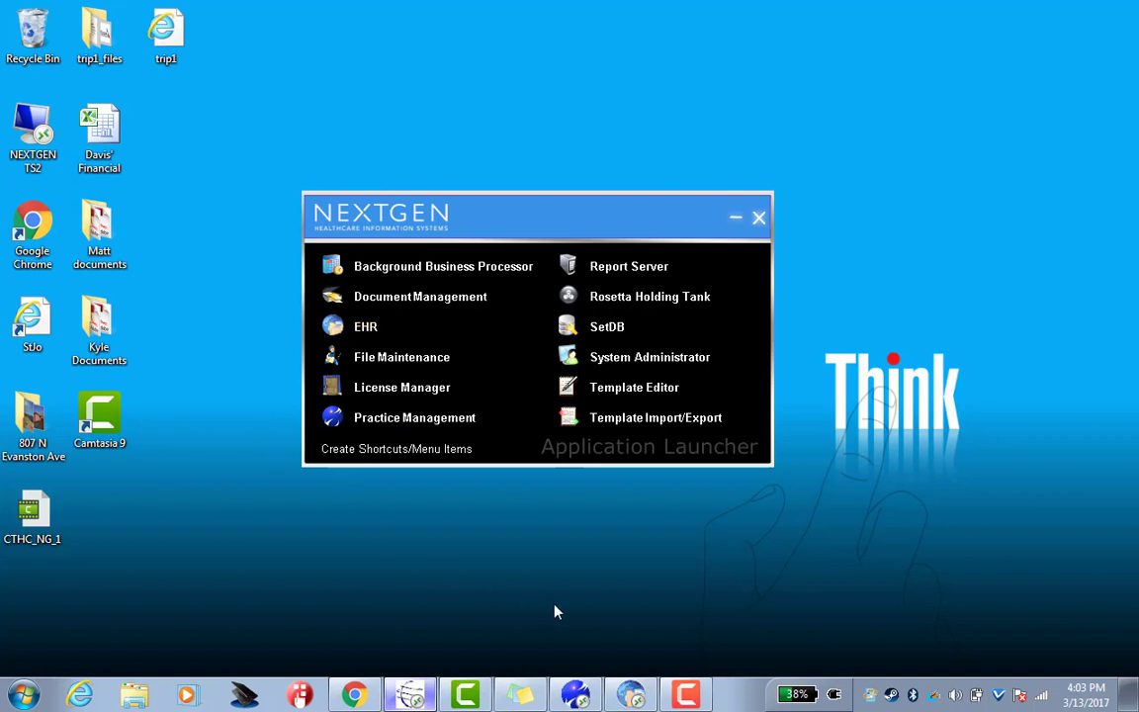
Switch to the Practice Management scheduler, check in the 9:15 AM follow-up appointment, and create its billable encounter for 03/12/2017
{"action": "left_click", "coordinate": [580, 695]}
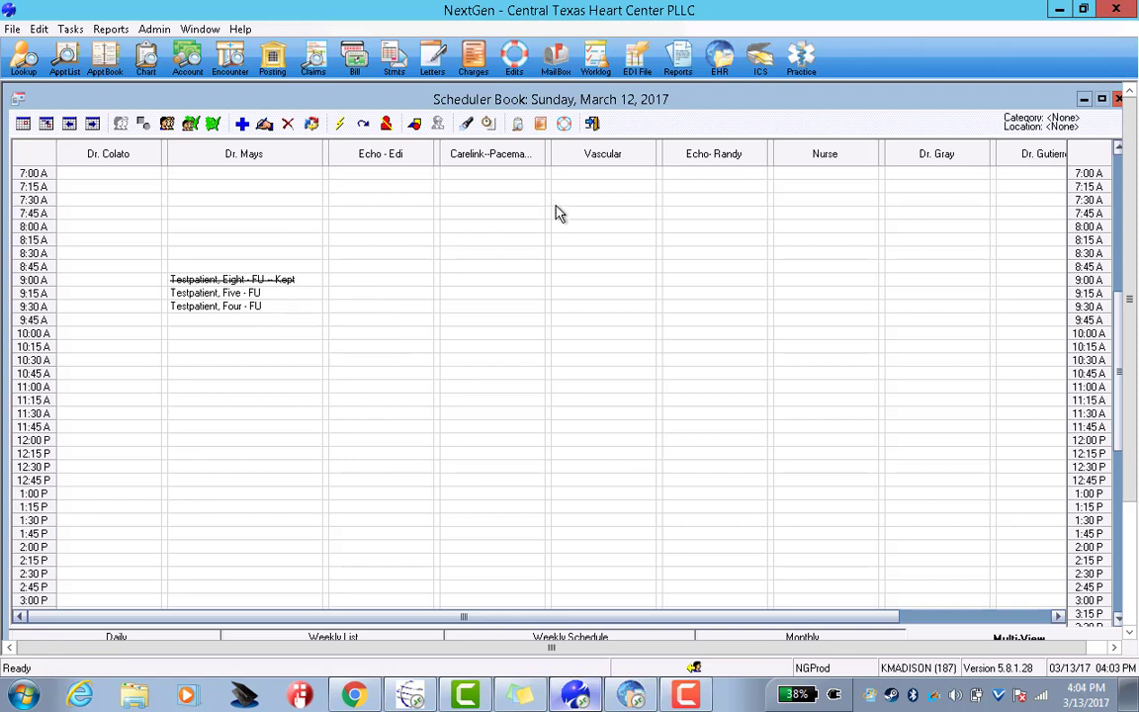
{"action": "left_click", "coordinate": [262, 300]}
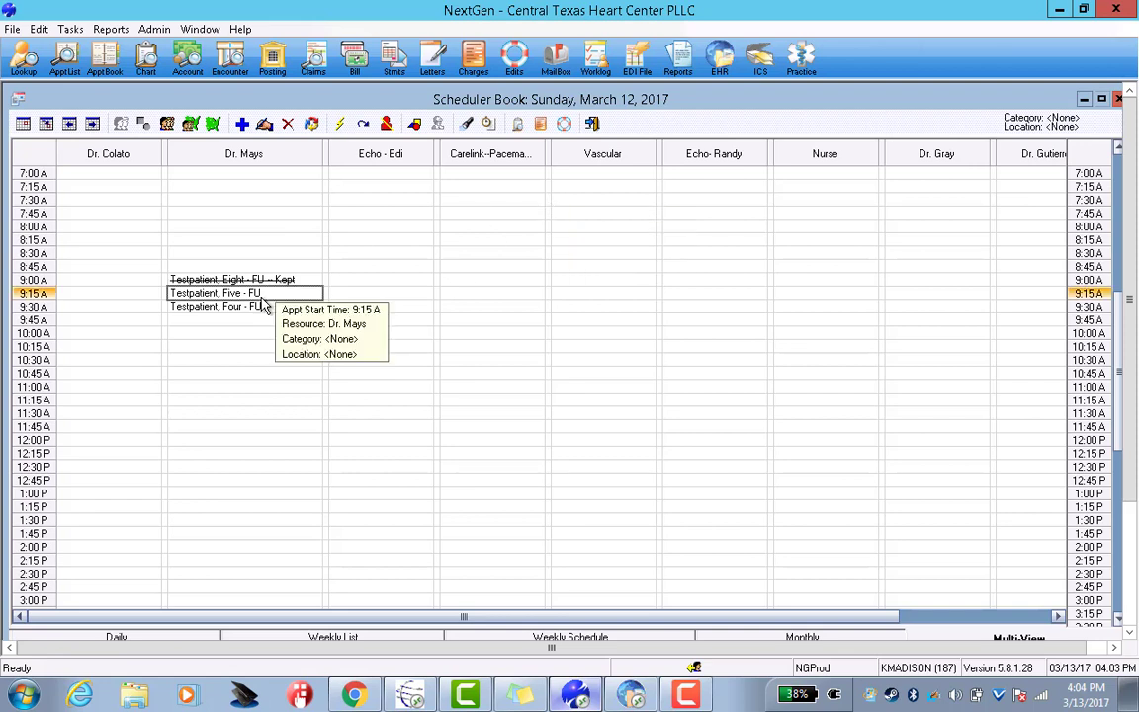
{"action": "right_click", "coordinate": [265, 303]}
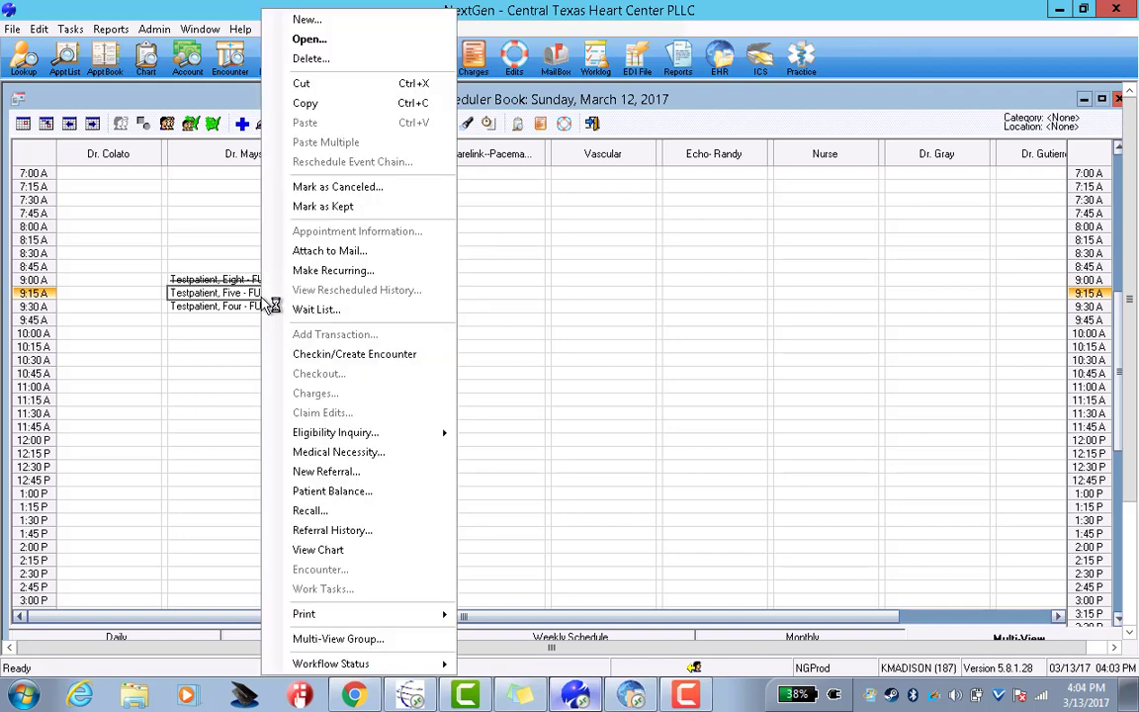
{"action": "left_click", "coordinate": [335, 354]}
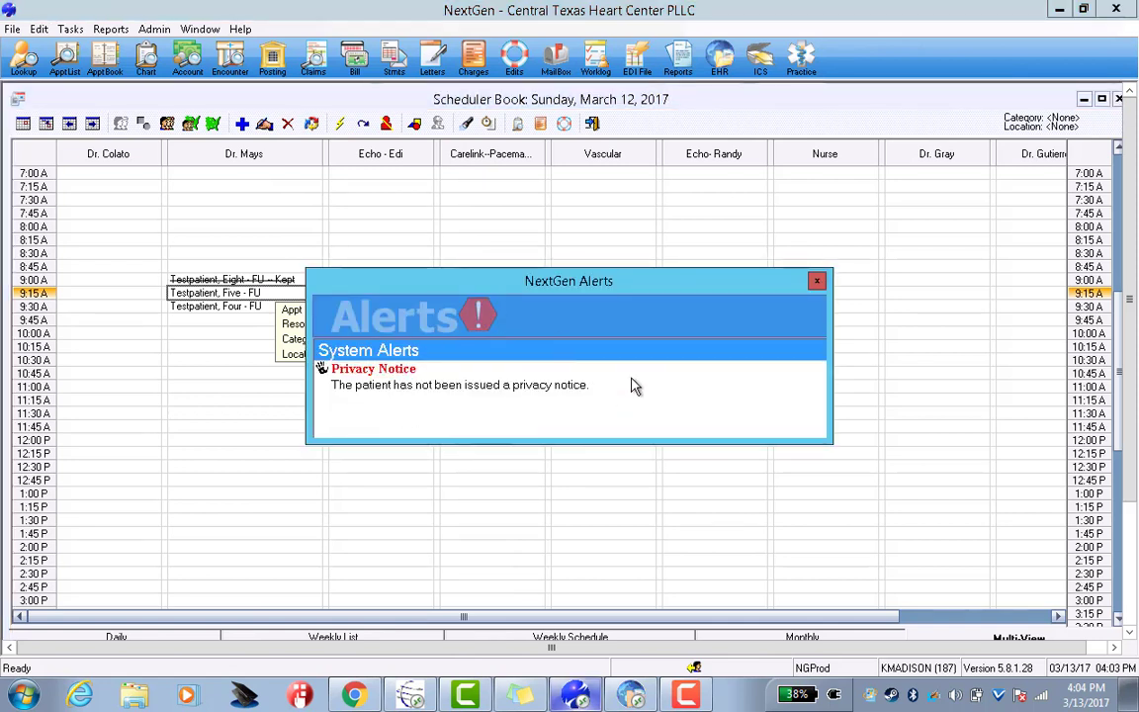
{"action": "left_click", "coordinate": [816, 285]}
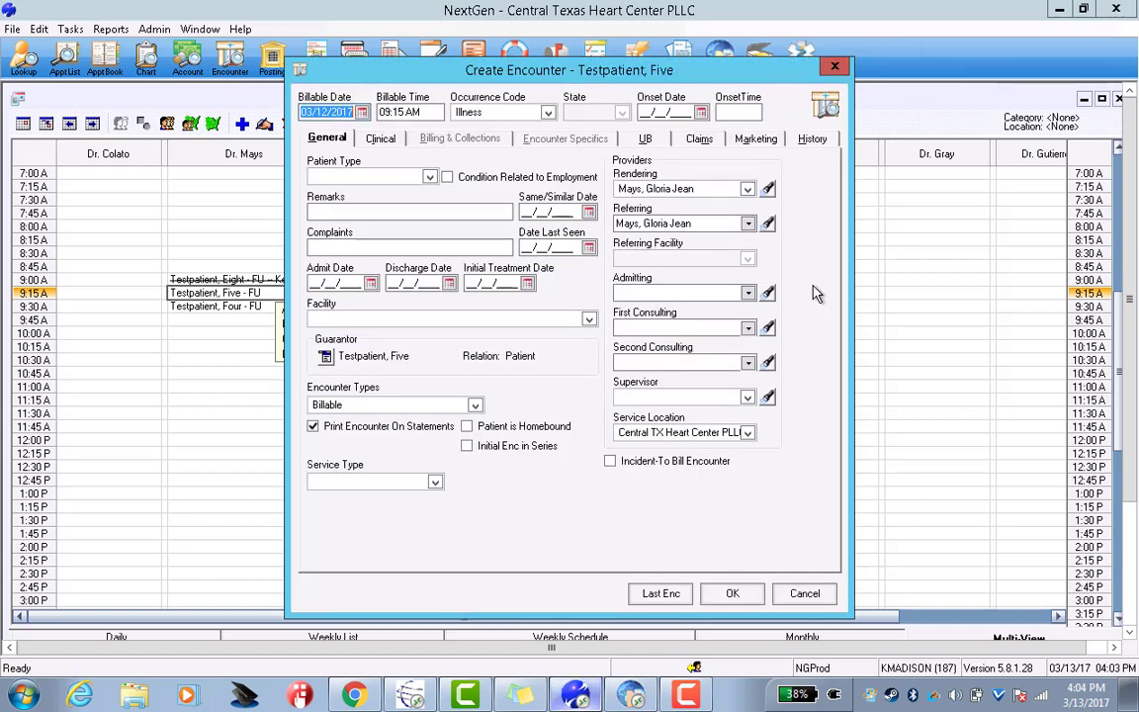
{"action": "left_click", "coordinate": [732, 594]}
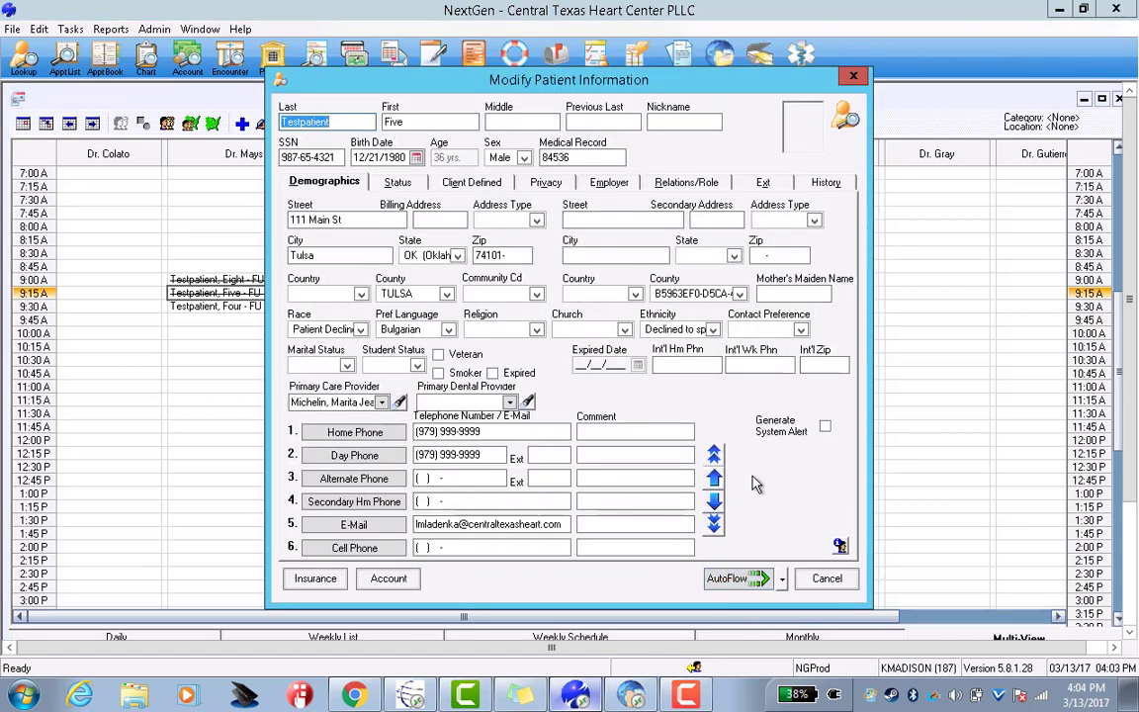
Complete the check-in AutoFlow through patient information, insurance selection, patient balance and form printing, keeping the existing entries
{"action": "left_click", "coordinate": [755, 581]}
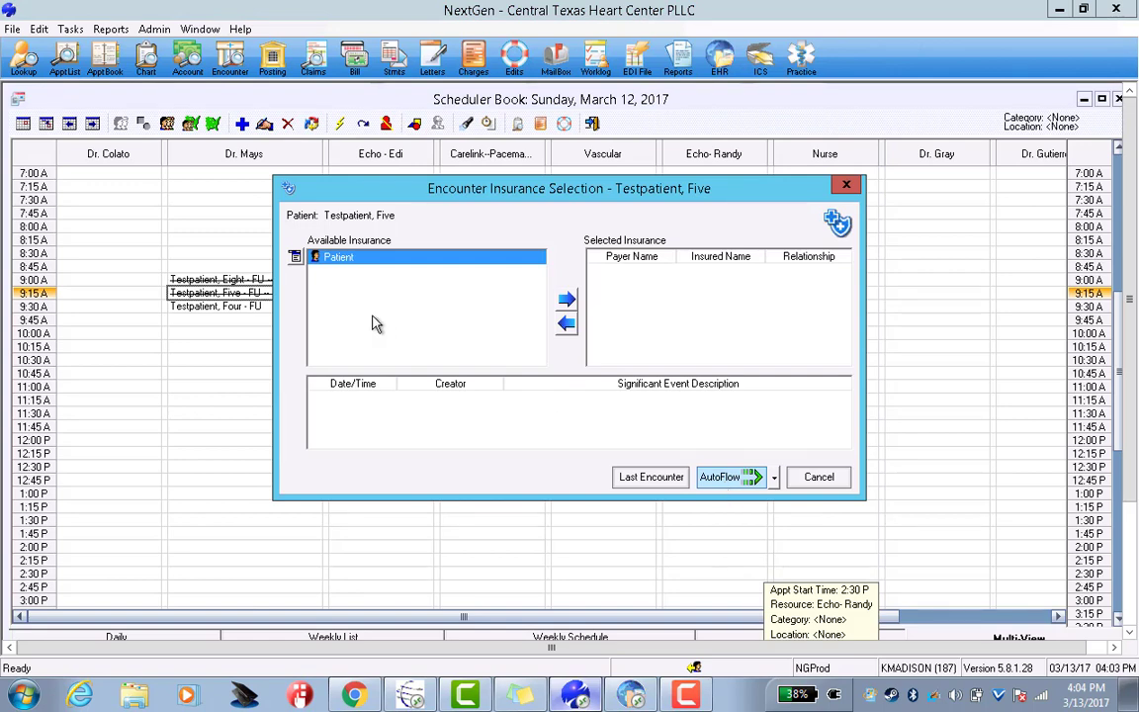
{"action": "left_click", "coordinate": [722, 478]}
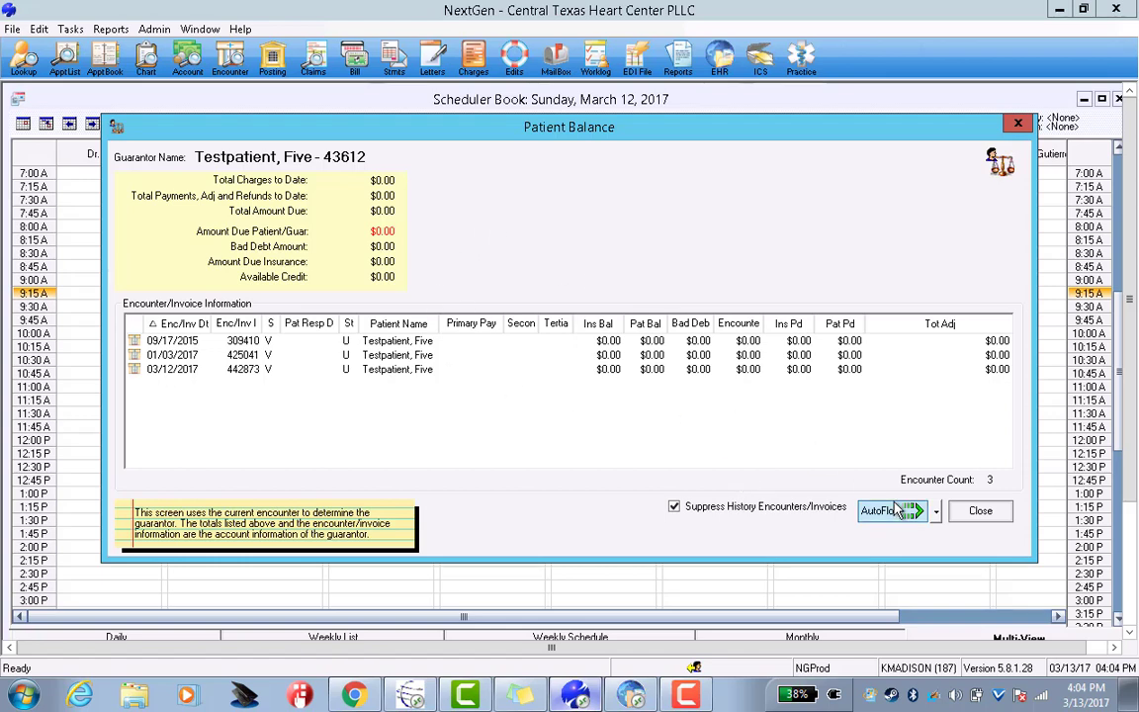
{"action": "left_click", "coordinate": [895, 509]}
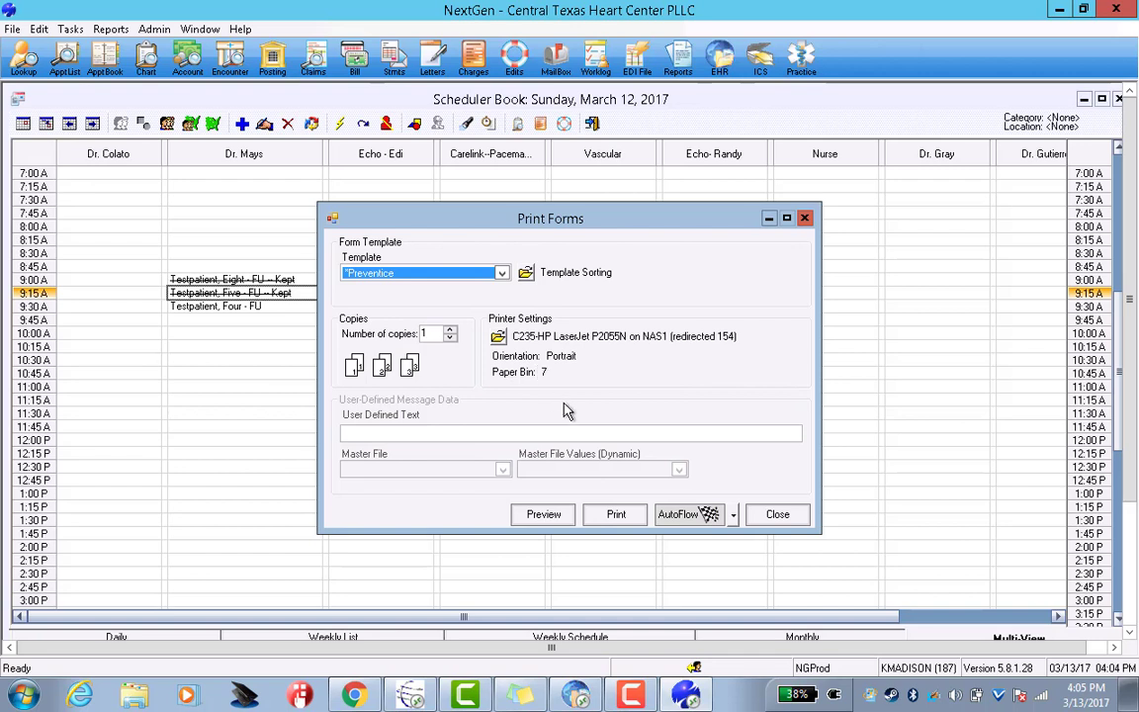
{"action": "left_click", "coordinate": [683, 514]}
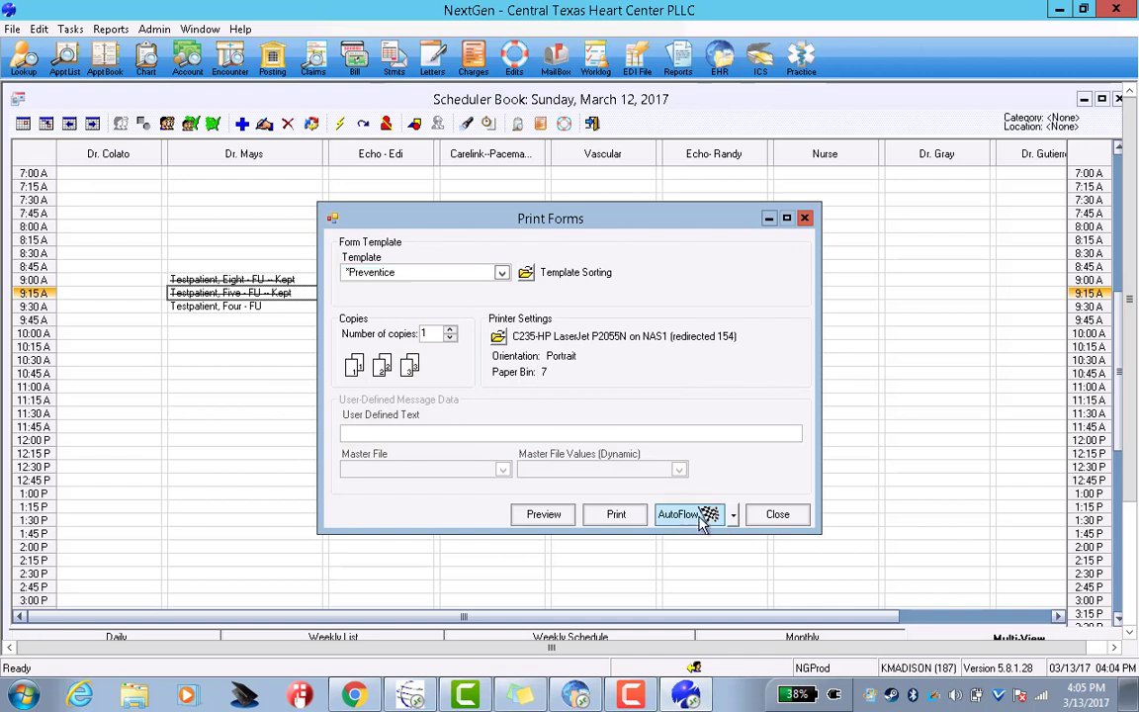
{"action": "left_click", "coordinate": [278, 307]}
{"action": "left_click", "coordinate": [275, 293]}
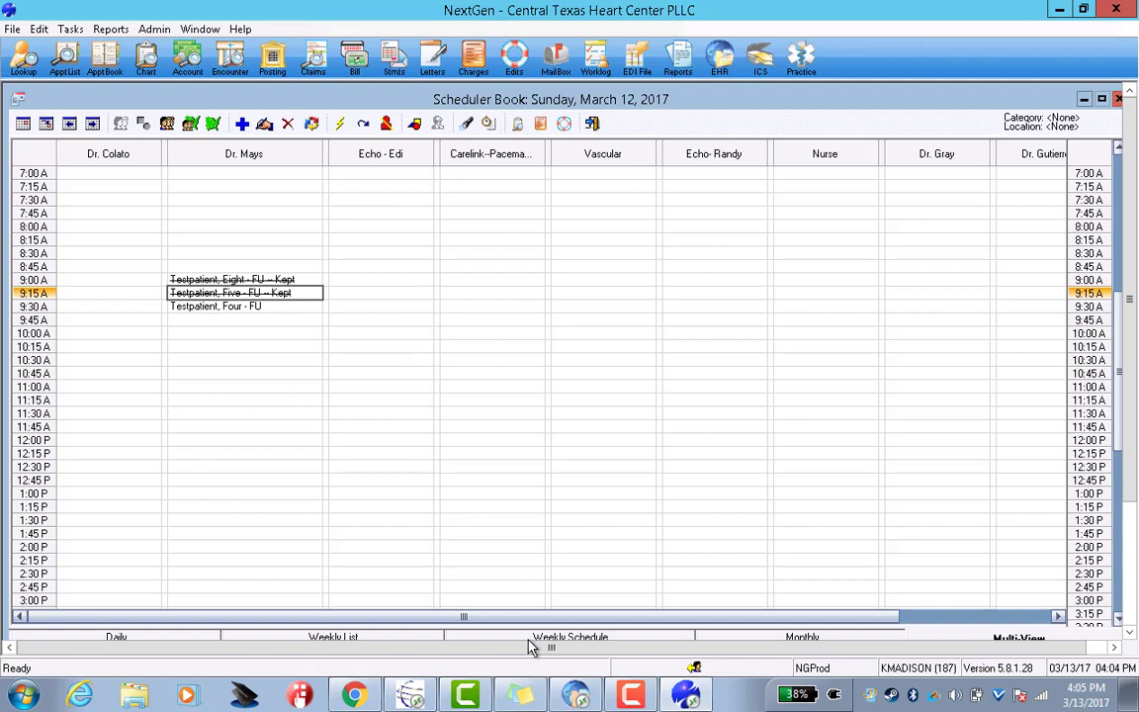
Switch to NextGen EHR and open the Work Flow window with the provider's appointments
{"action": "mouse_move", "coordinate": [581, 701]}
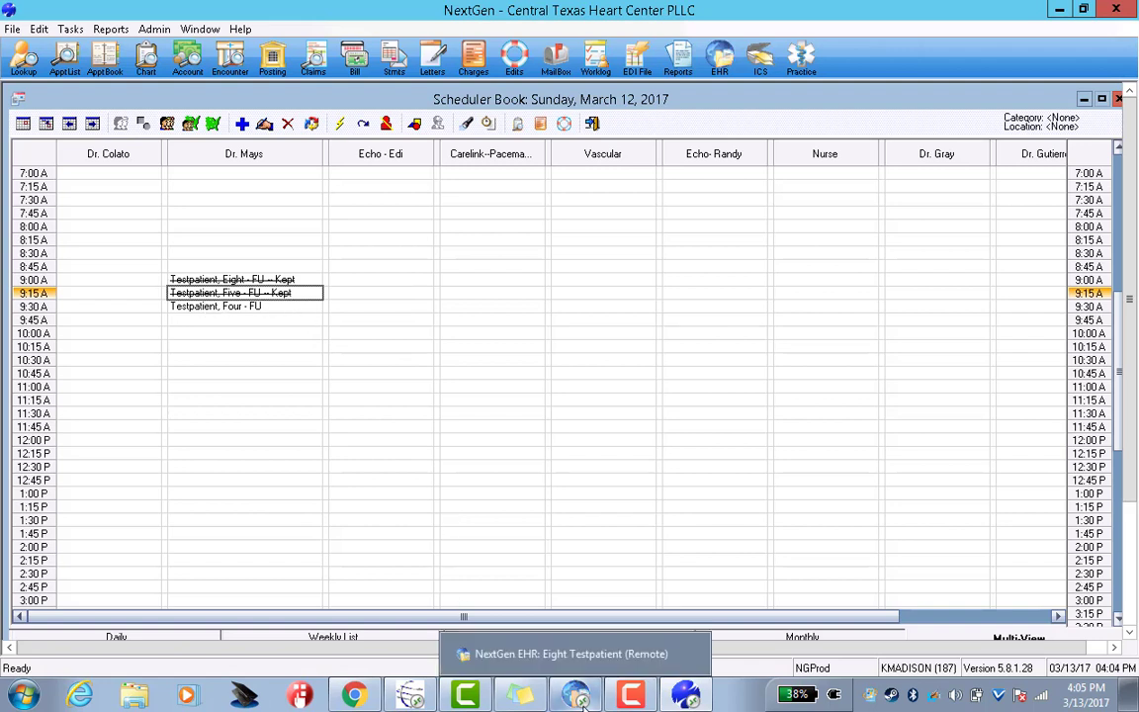
{"action": "left_click", "coordinate": [581, 701]}
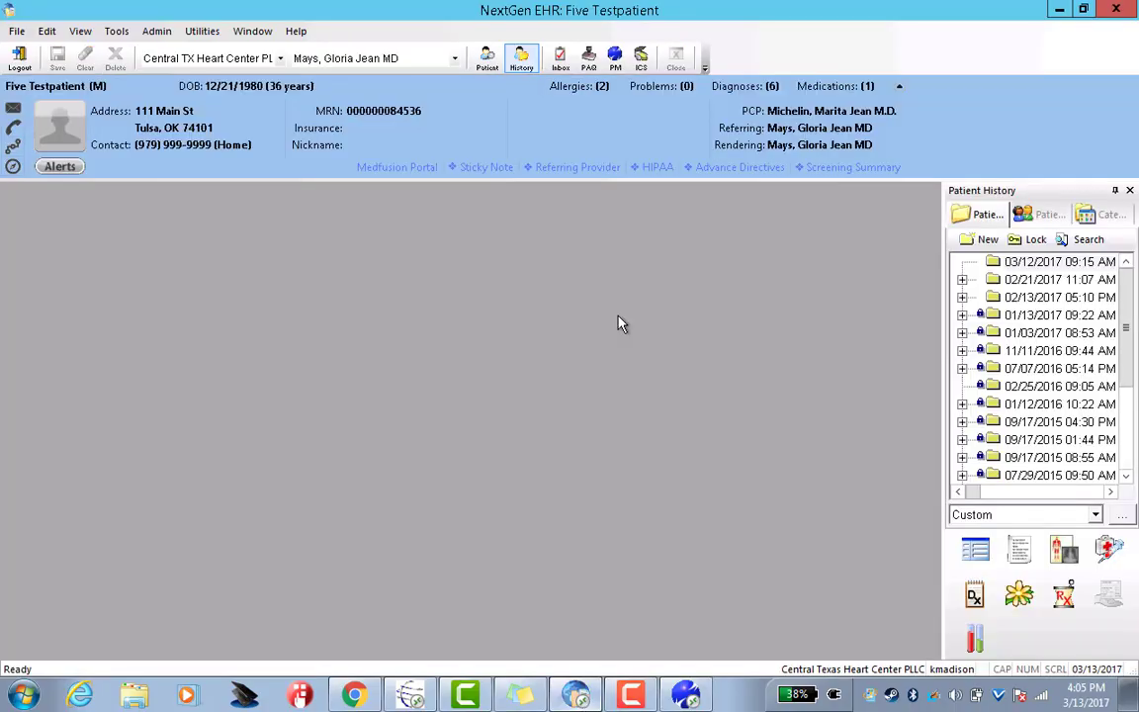
{"action": "left_click", "coordinate": [560, 57]}
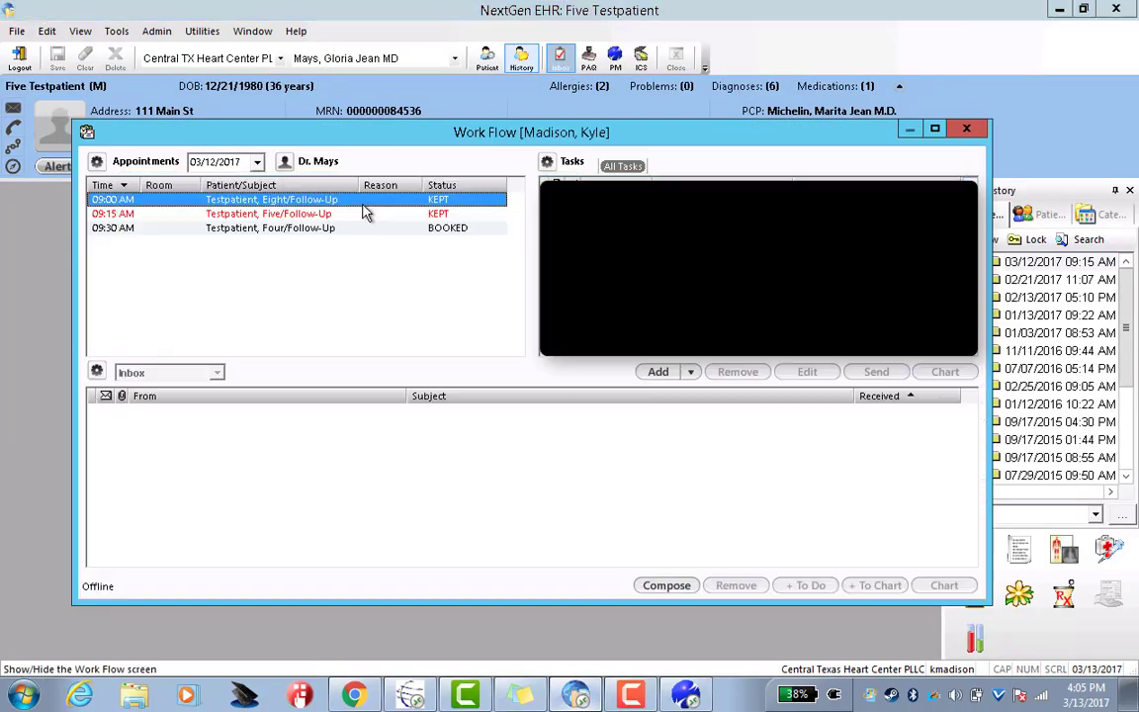
Examine the status of the 9:00, 9:15 and 9:30 AM appointments in the 03/12/2017 appointment list
{"action": "left_click", "coordinate": [303, 216]}
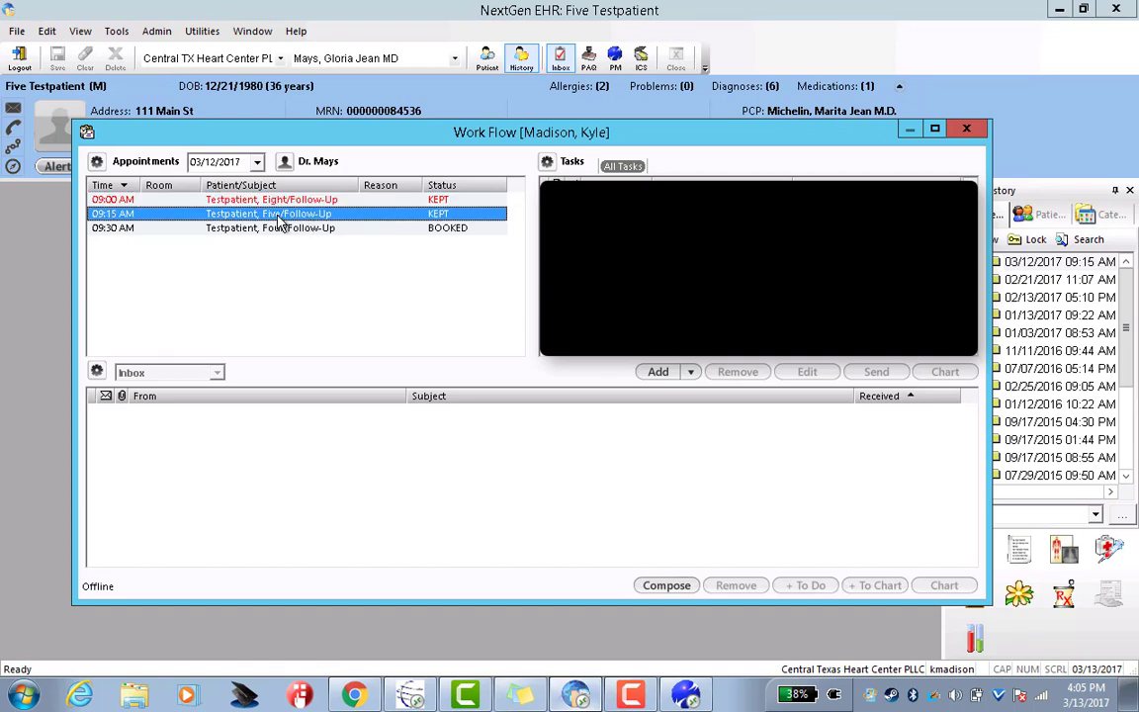
{"action": "left_click", "coordinate": [301, 227]}
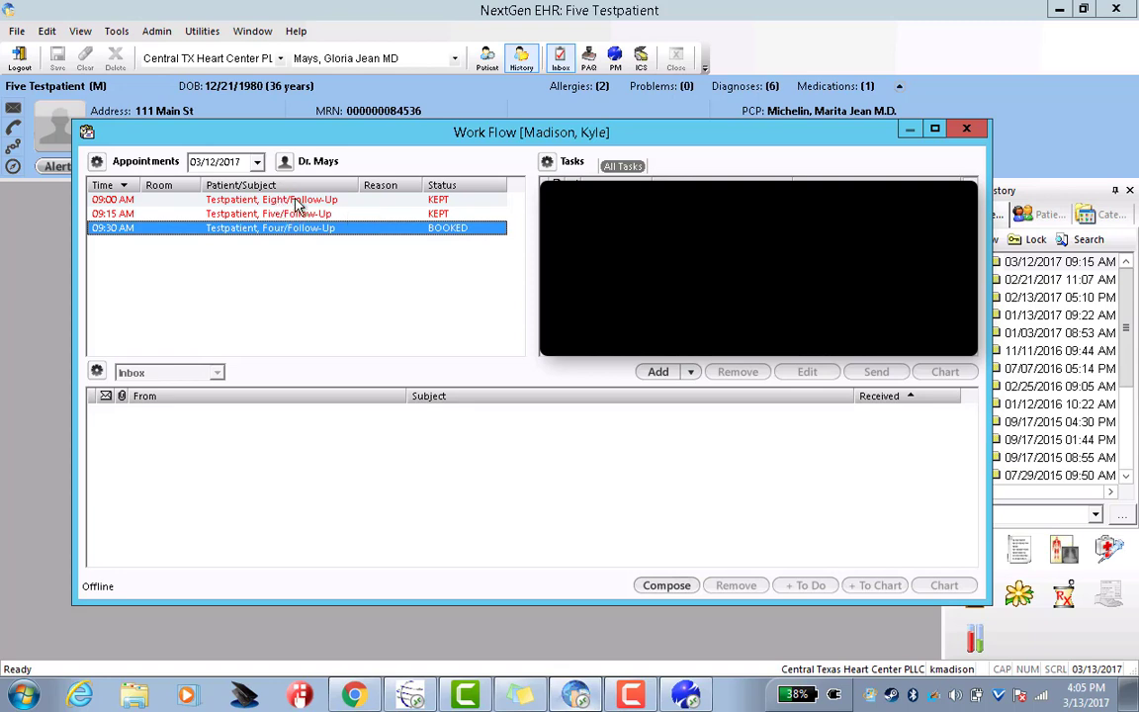
{"action": "left_click", "coordinate": [281, 202]}
{"action": "left_click", "coordinate": [323, 214]}
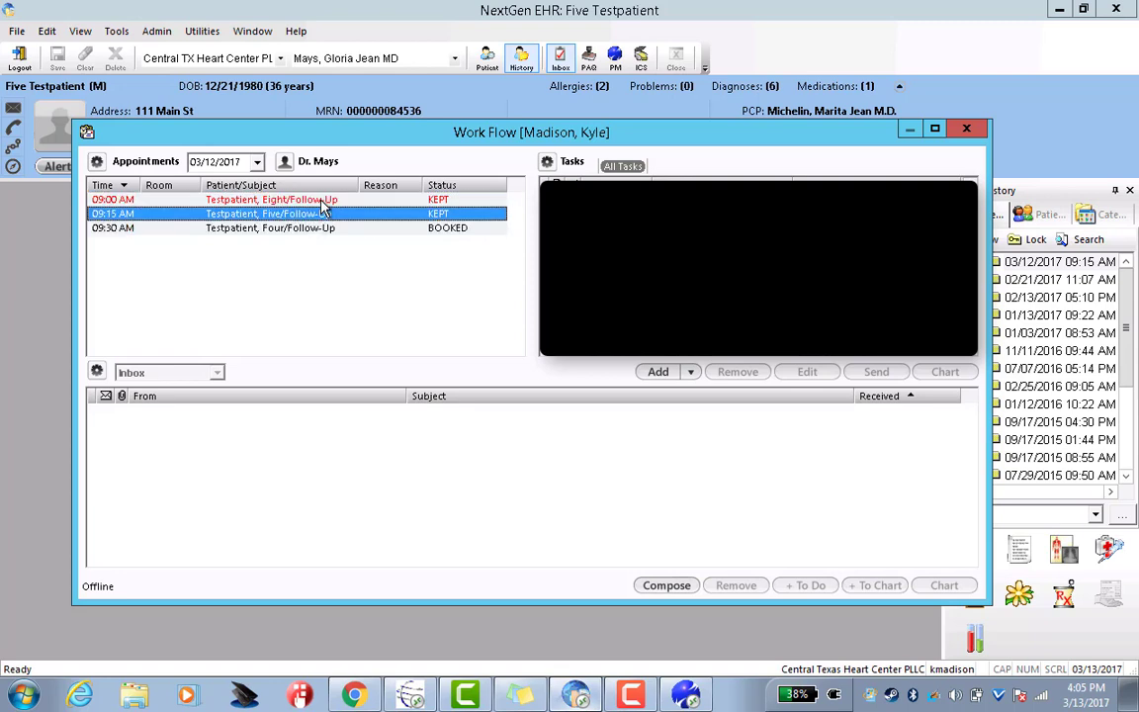
{"action": "left_click", "coordinate": [293, 199]}
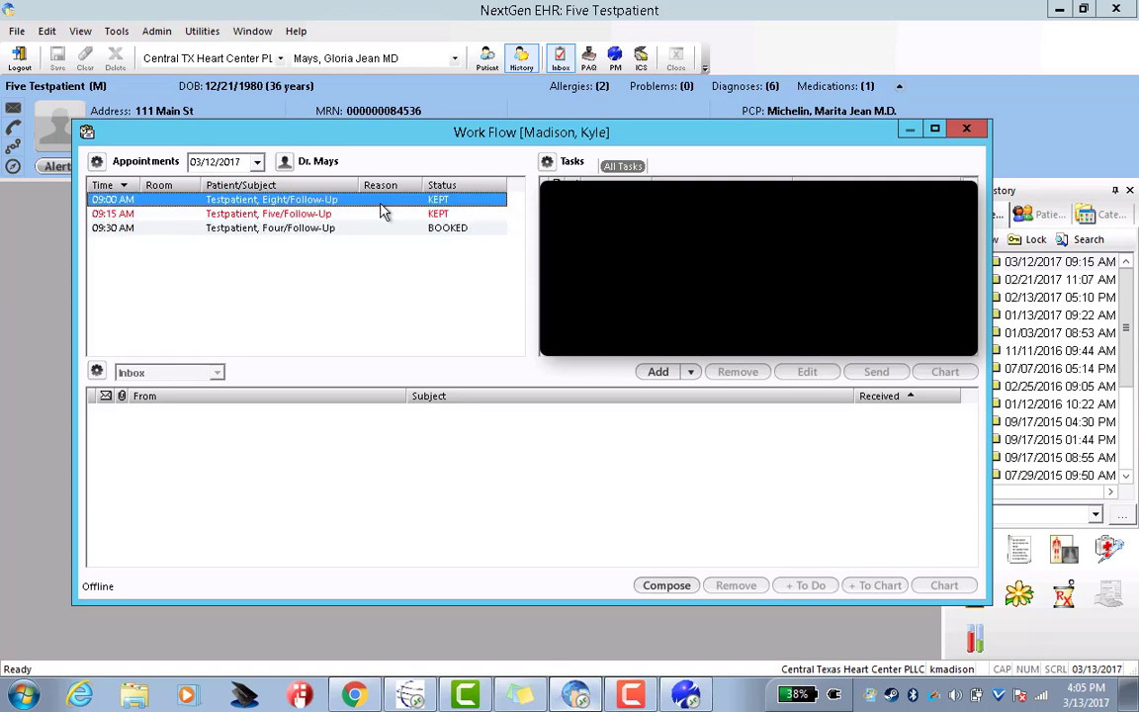
{"action": "left_click", "coordinate": [446, 214]}
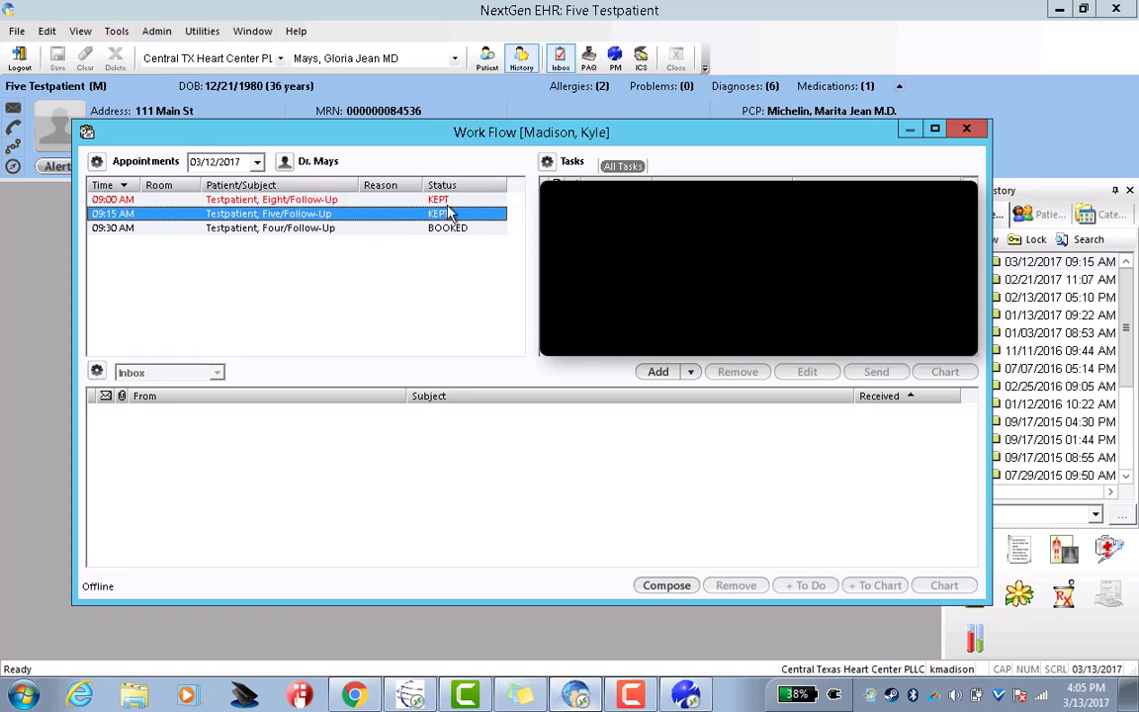
{"action": "left_click", "coordinate": [447, 201]}
{"action": "left_click", "coordinate": [448, 213]}
{"action": "left_click", "coordinate": [415, 230]}
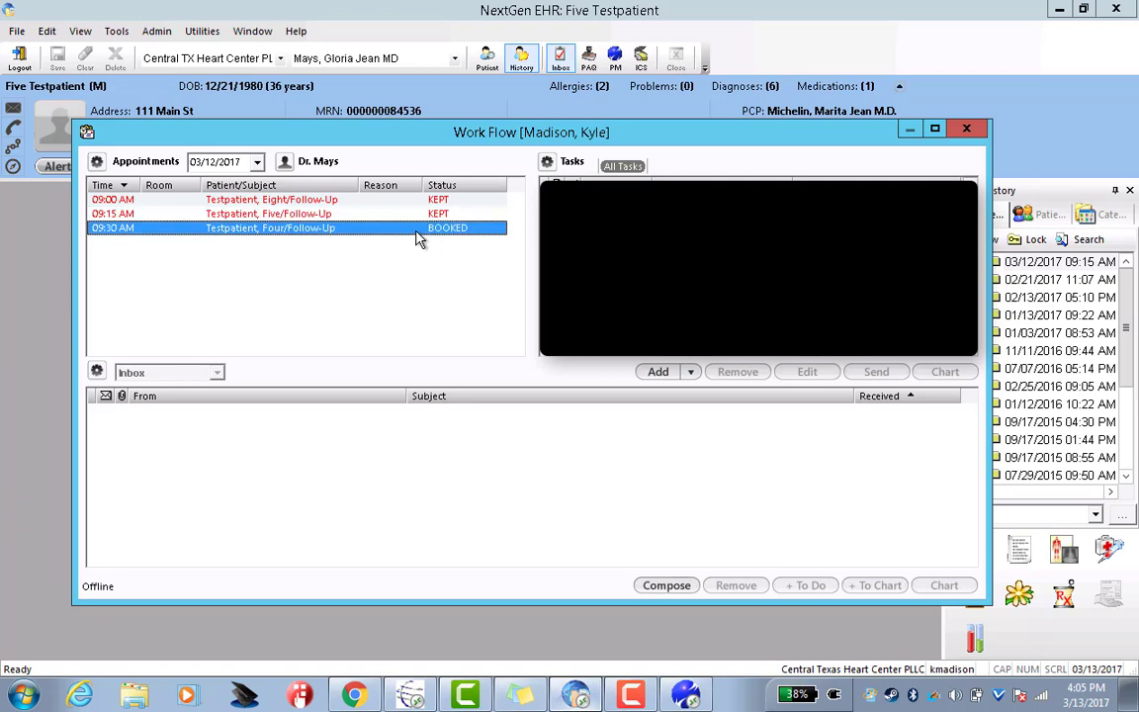
Open the 9:15 AM patient's chart, select the 03/12/2017 09:15 AM encounter, and bring up its template selection
{"action": "double_click", "coordinate": [341, 215]}
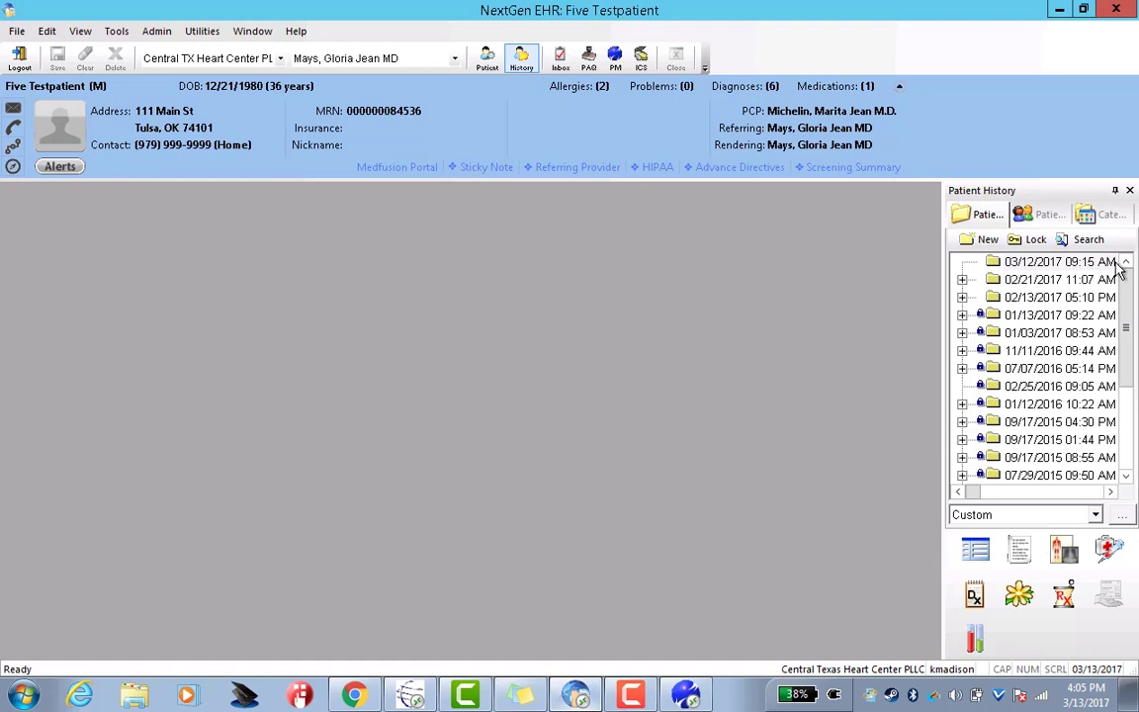
{"action": "left_click", "coordinate": [1060, 263]}
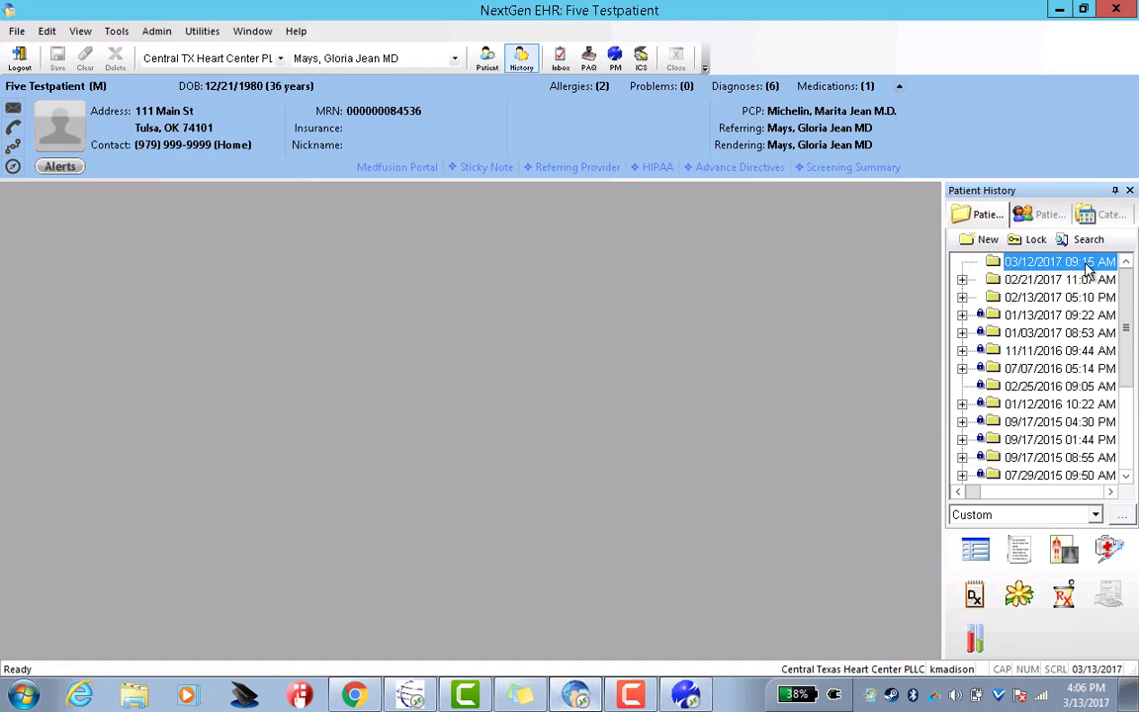
{"action": "left_click", "coordinate": [977, 555]}
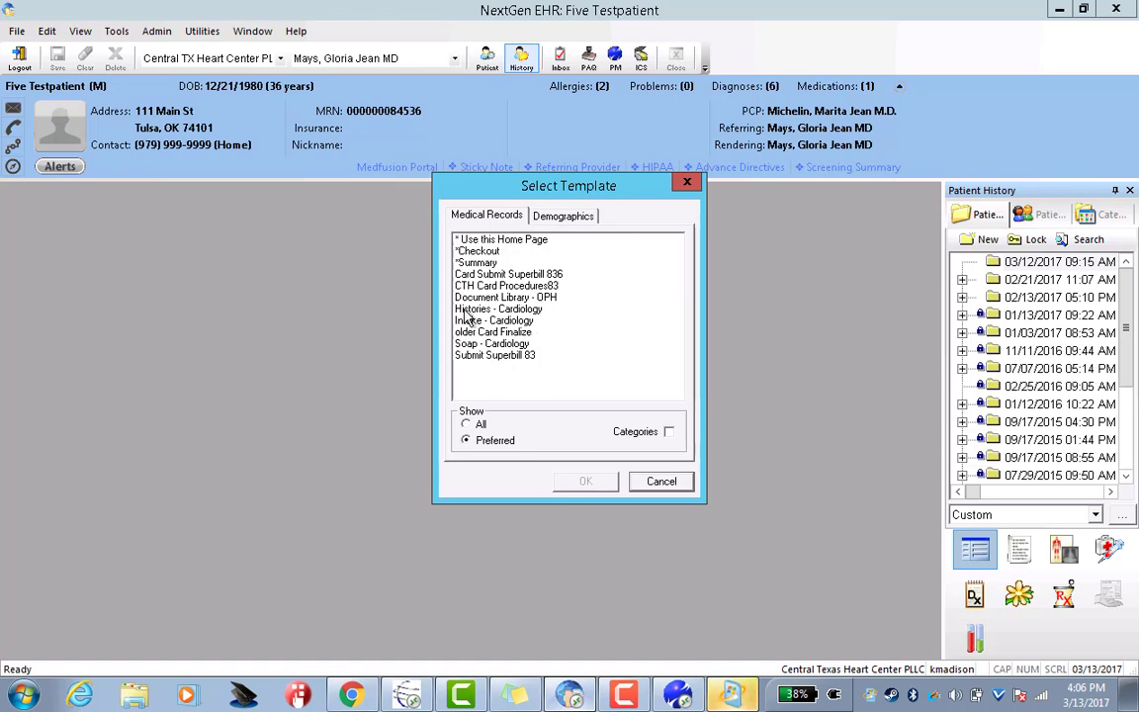
Show all medical records templates, then return to the preferred templates only
{"action": "left_click", "coordinate": [467, 425]}
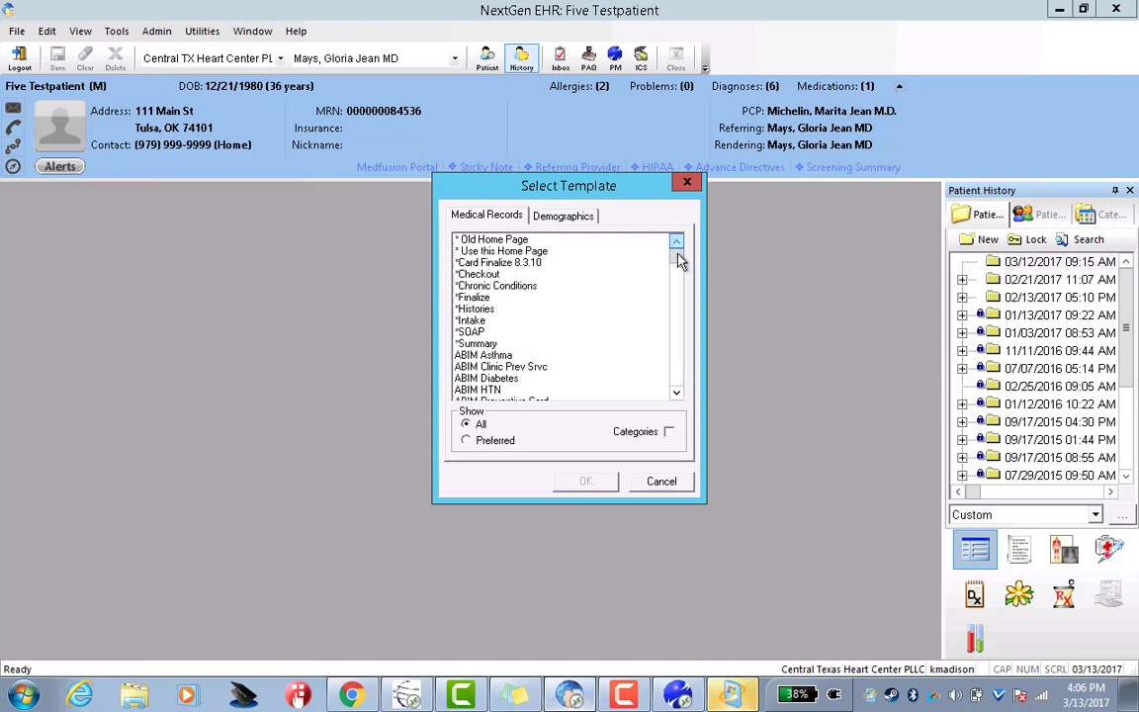
{"action": "mouse_move", "coordinate": [681, 259]}
{"action": "left_mouse_down"}
{"action": "mouse_move", "coordinate": [681, 375]}
{"action": "mouse_move", "coordinate": [691, 250]}
{"action": "left_mouse_up"}
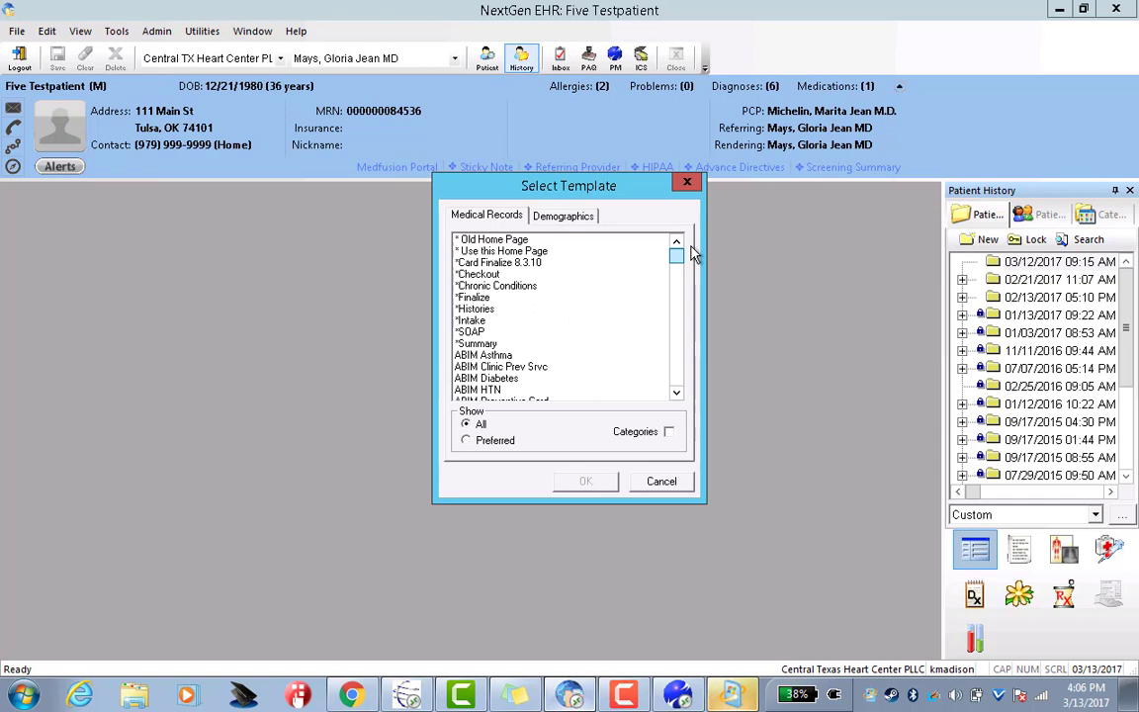
{"action": "left_click", "coordinate": [465, 440]}
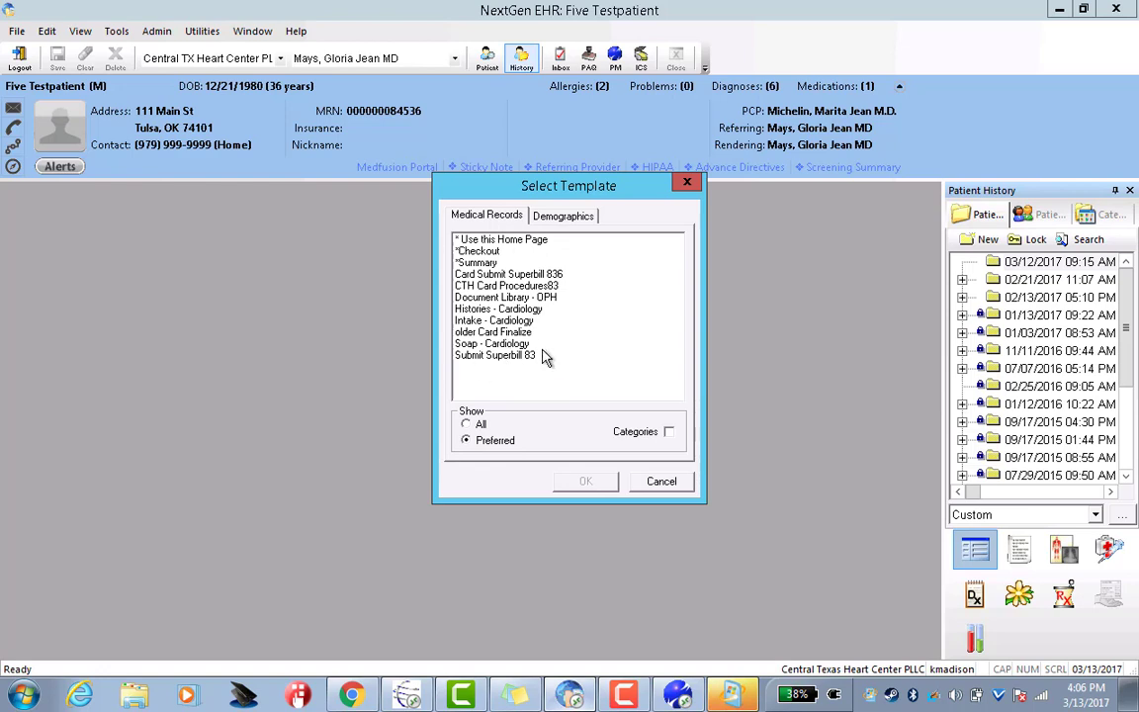
Open the "* Use this Home Page" template and set the visit type to Return Office Visit
{"action": "left_click", "coordinate": [505, 241]}
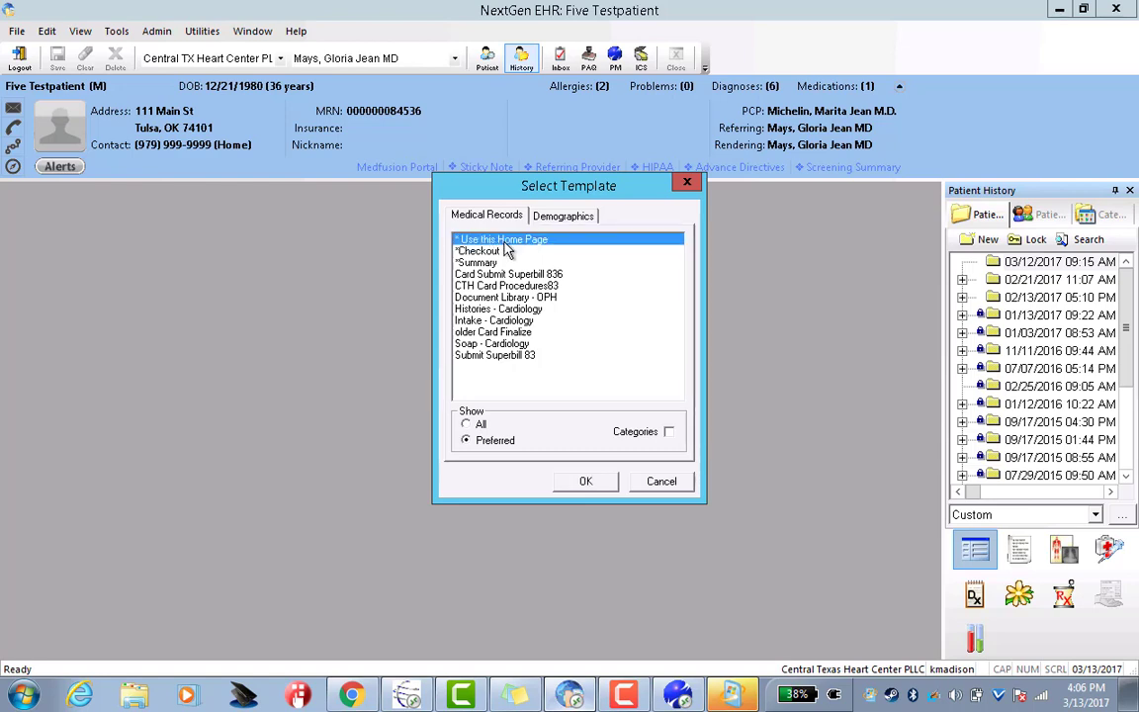
{"action": "double_click", "coordinate": [521, 245]}
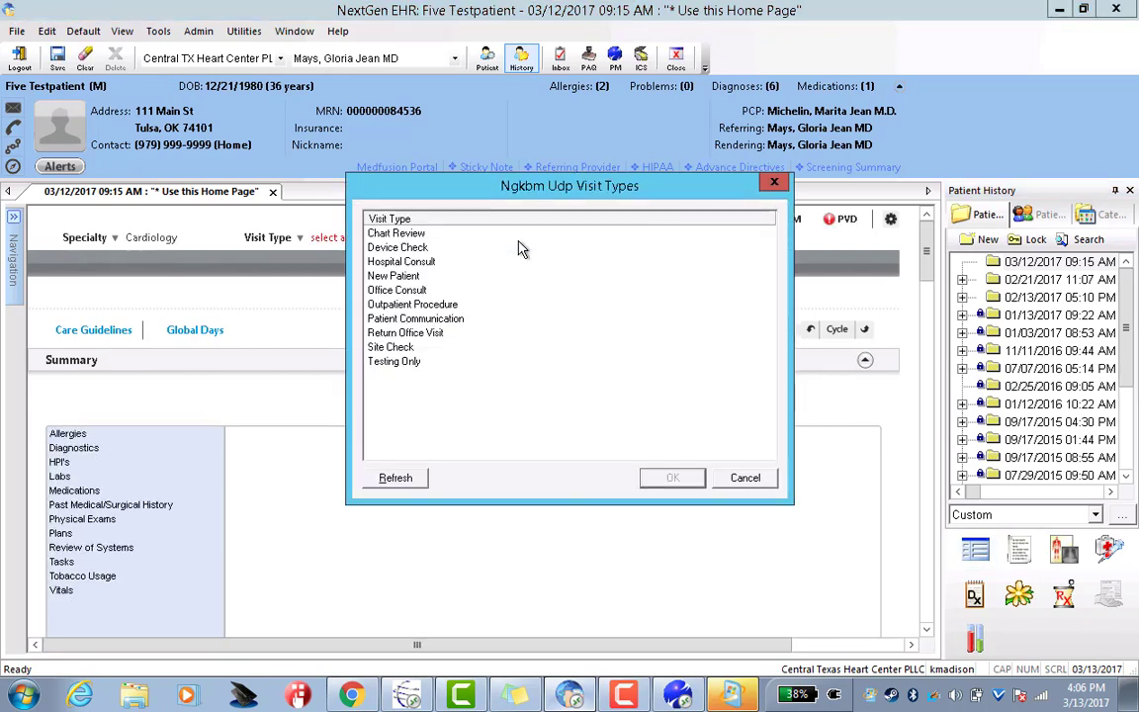
{"action": "left_click_drag", "start_coordinate": [562, 186], "coordinate": [570, 174]}
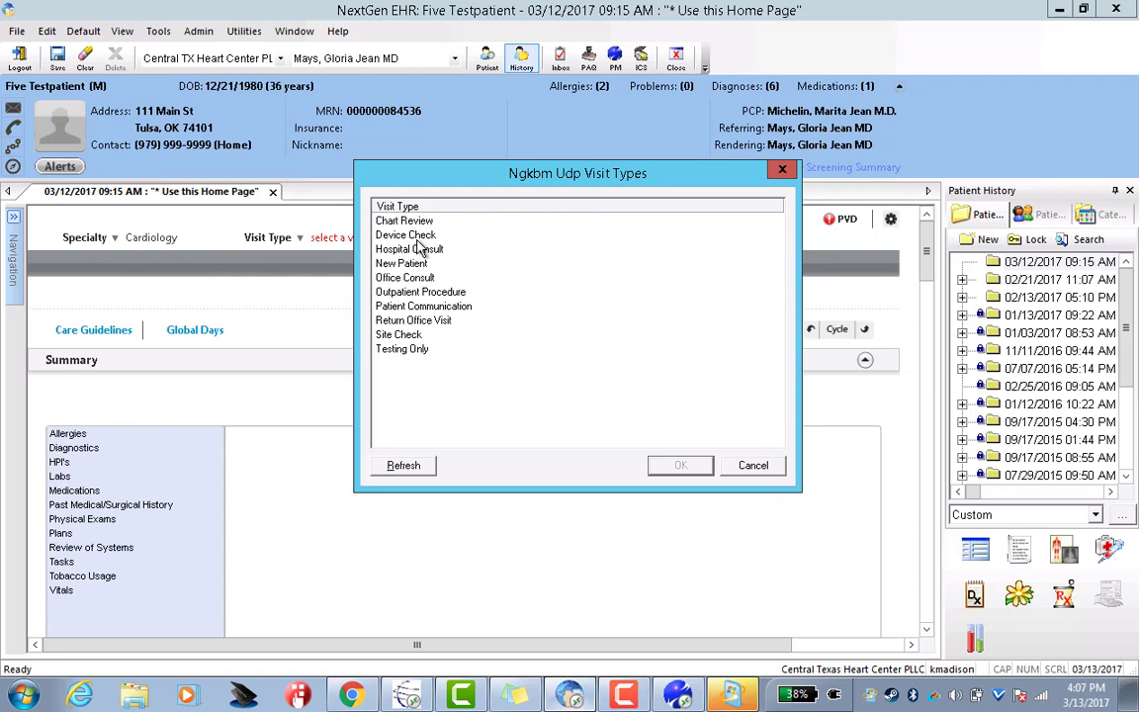
{"action": "double_click", "coordinate": [432, 328]}
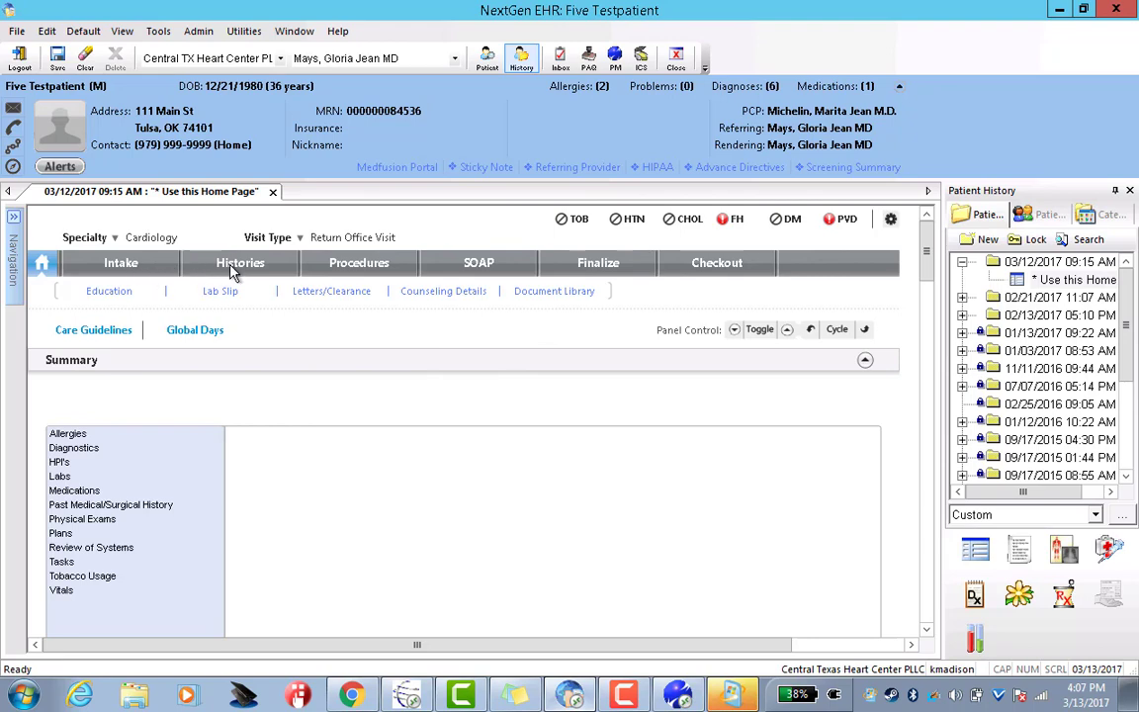
Open the cardiology Intake template and mark the patient as a new patient in the General section
{"action": "left_click", "coordinate": [121, 264]}
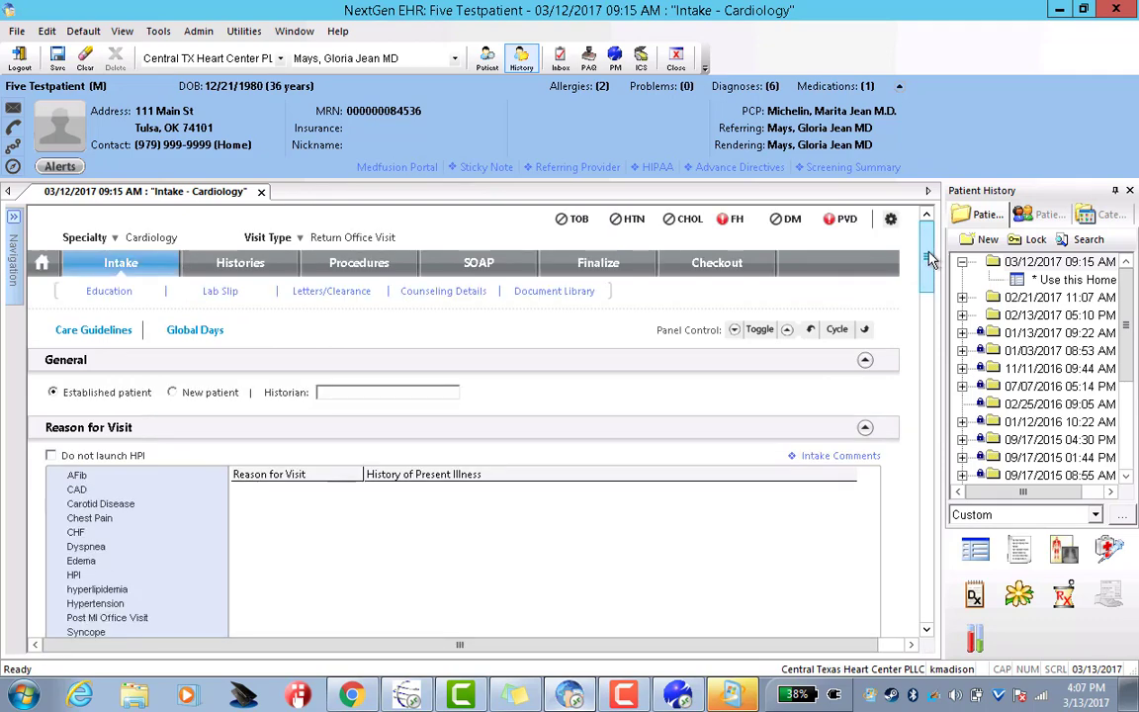
{"action": "left_click_drag", "start_coordinate": [930, 259], "coordinate": [930, 288]}
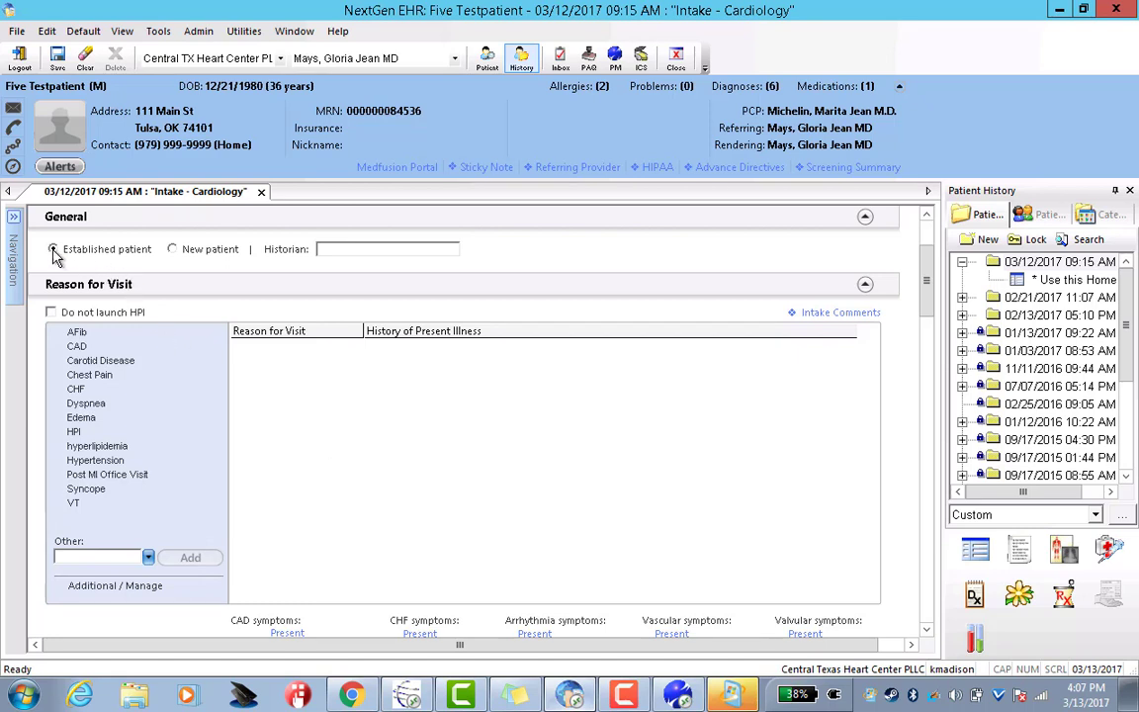
{"action": "left_click", "coordinate": [174, 250]}
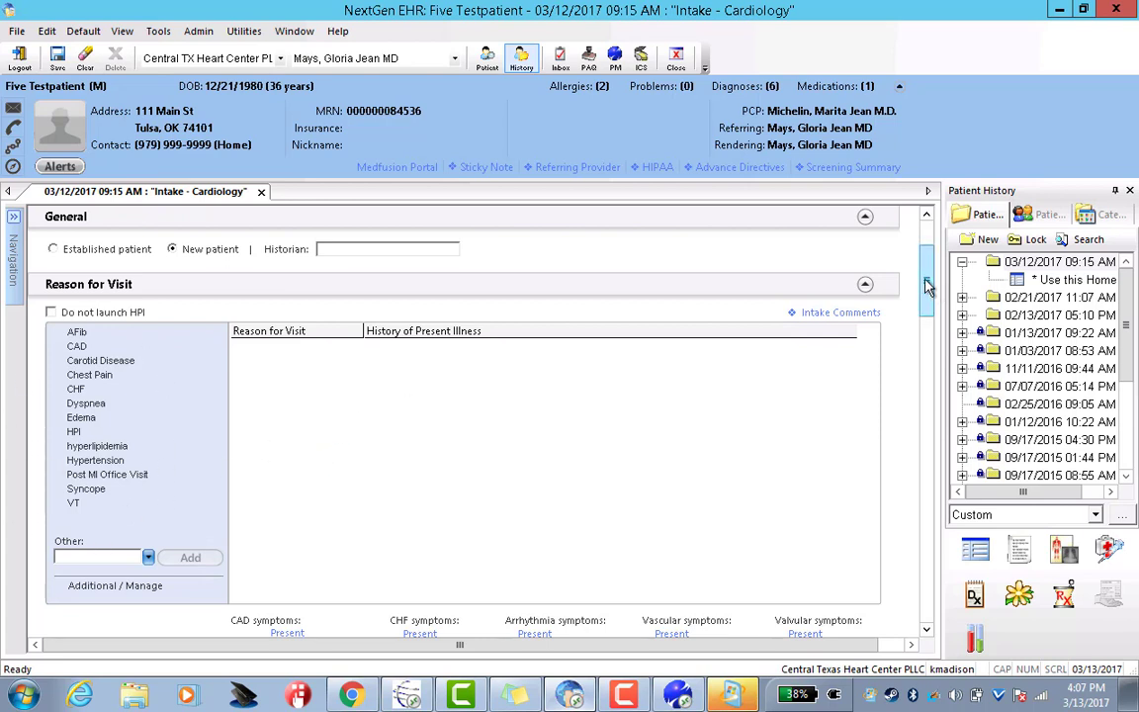
Add a new adult vital signs record and enter a height of 6 ft 0 in, measured today
{"action": "left_click_drag", "start_coordinate": [926, 294], "coordinate": [929, 367]}
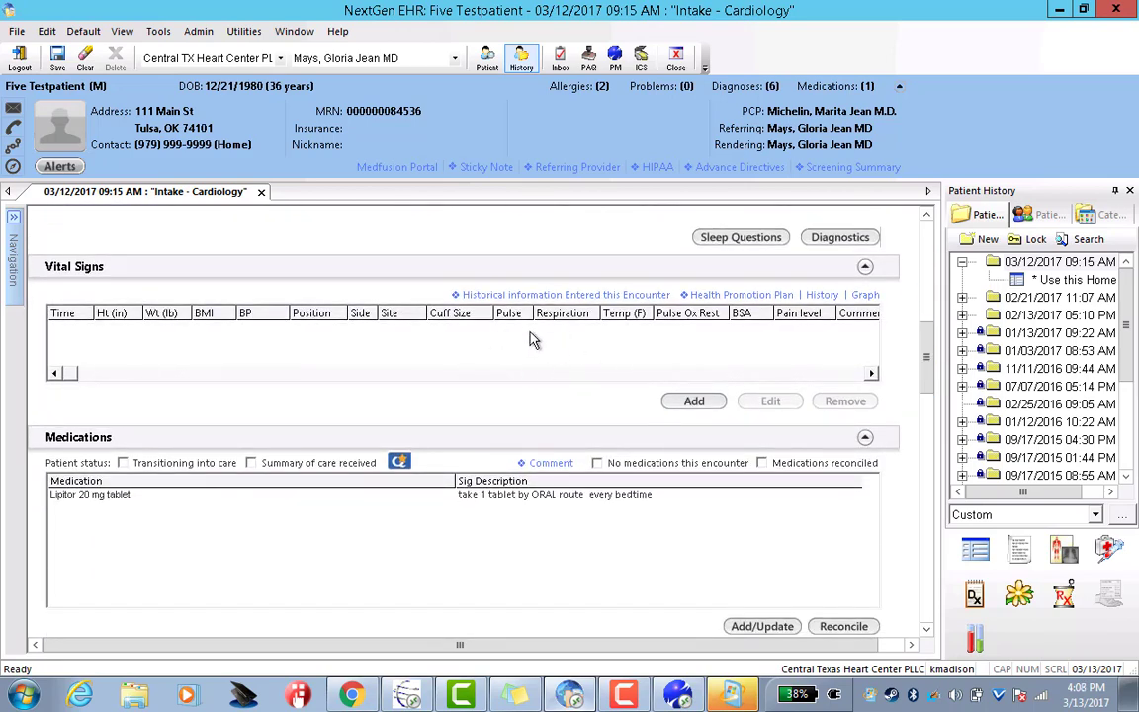
{"action": "left_click", "coordinate": [695, 402]}
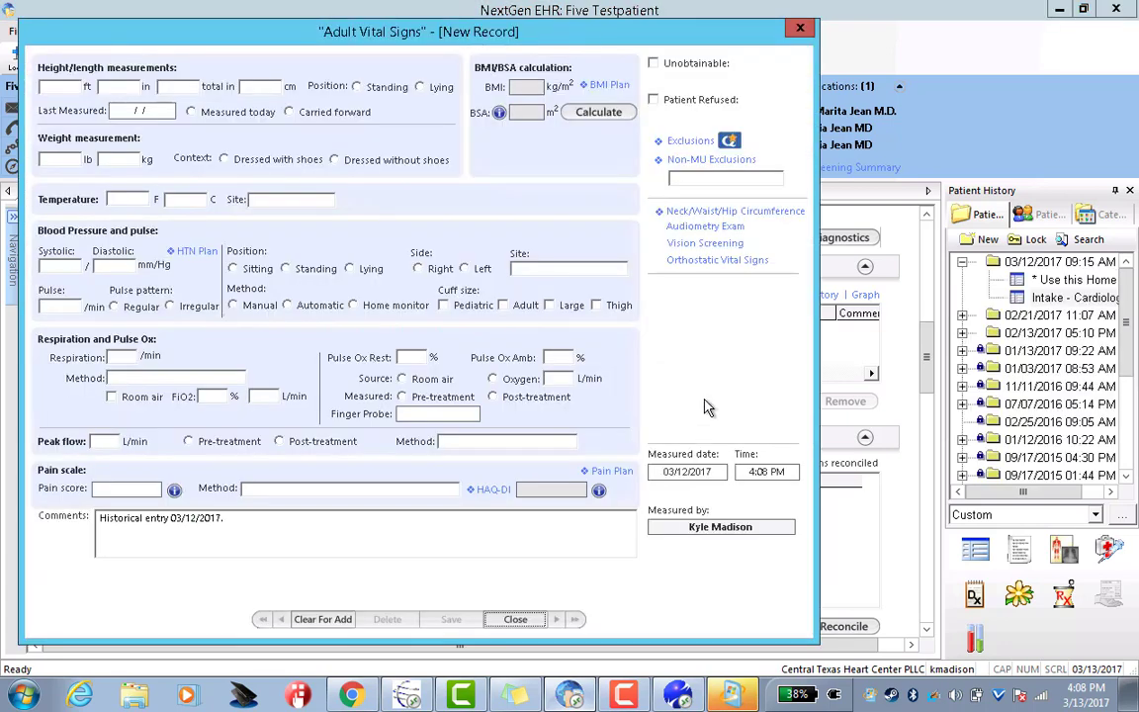
{"action": "left_click", "coordinate": [60, 85]}
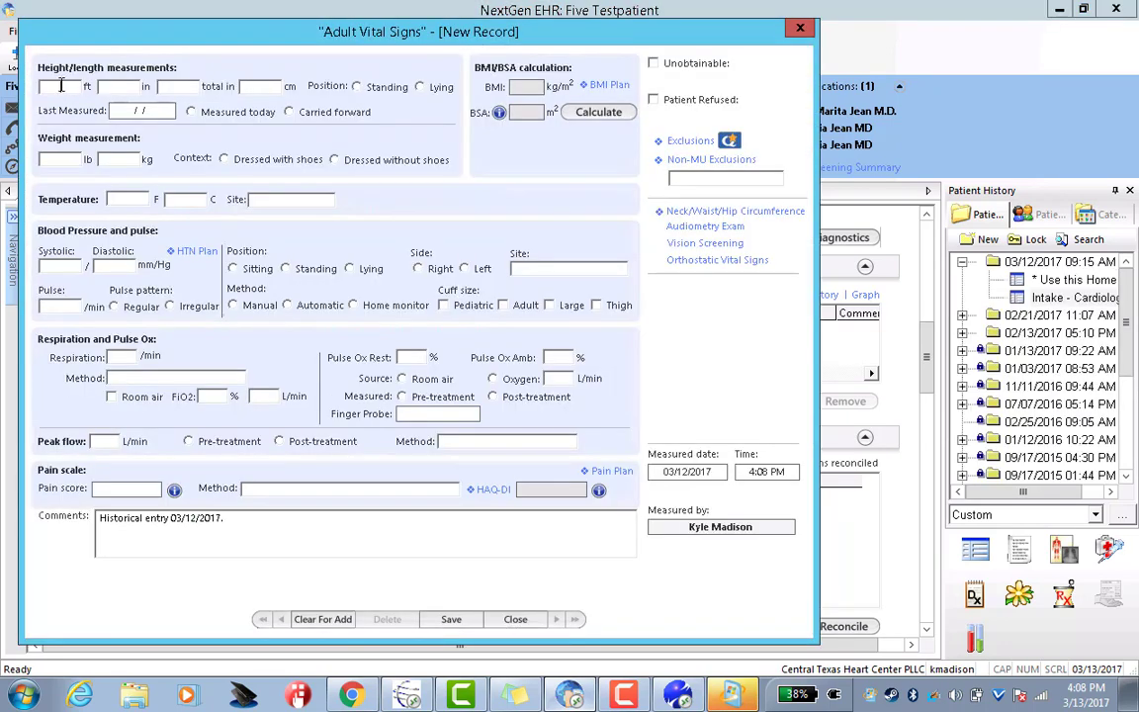
{"action": "left_click", "coordinate": [288, 112]}
{"action": "left_click", "coordinate": [192, 113]}
{"action": "type", "text": "6"}
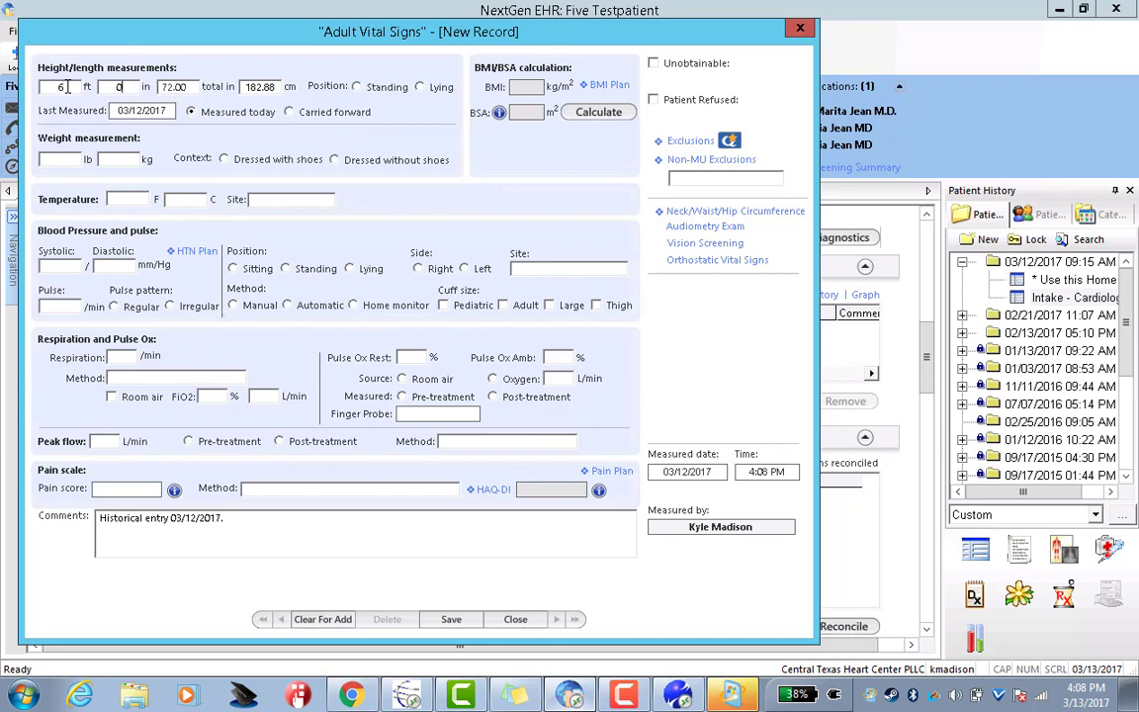
Enter a weight of 150 lb, change it to 200 lb, and finally set it to 250 lb
{"action": "left_click", "coordinate": [62, 160]}
{"action": "type", "text": "150"}
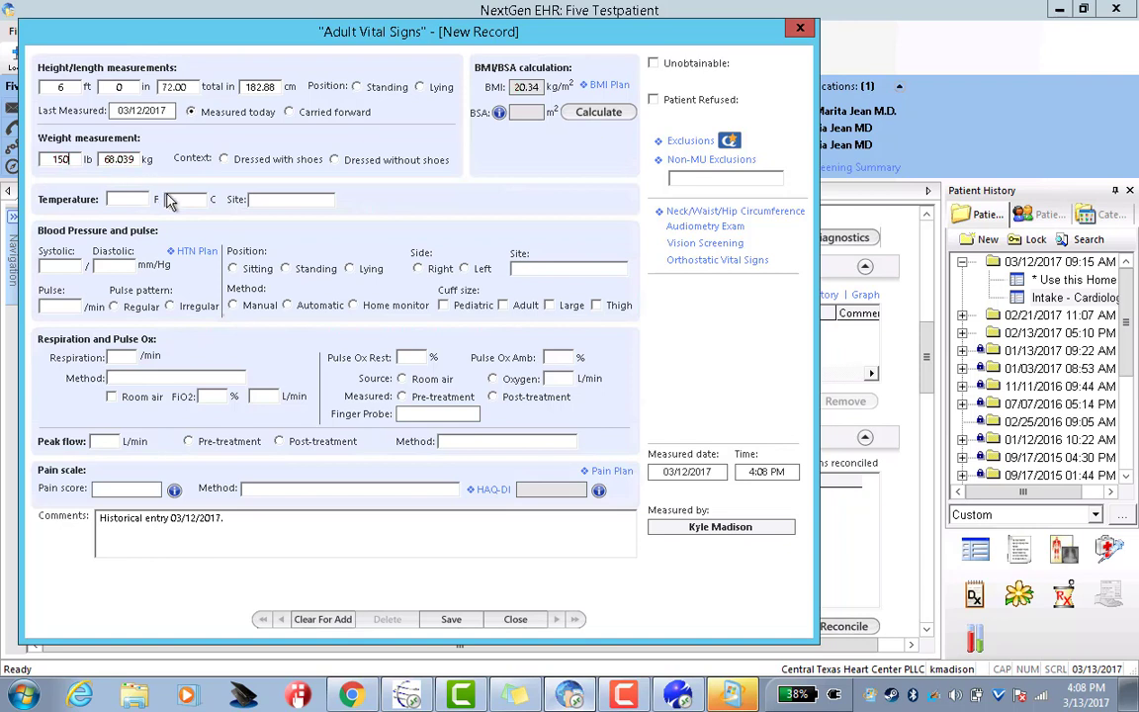
{"action": "left_click", "coordinate": [135, 201]}
{"action": "left_click_drag", "start_coordinate": [71, 161], "coordinate": [50, 161]}
{"action": "type", "text": "200"}
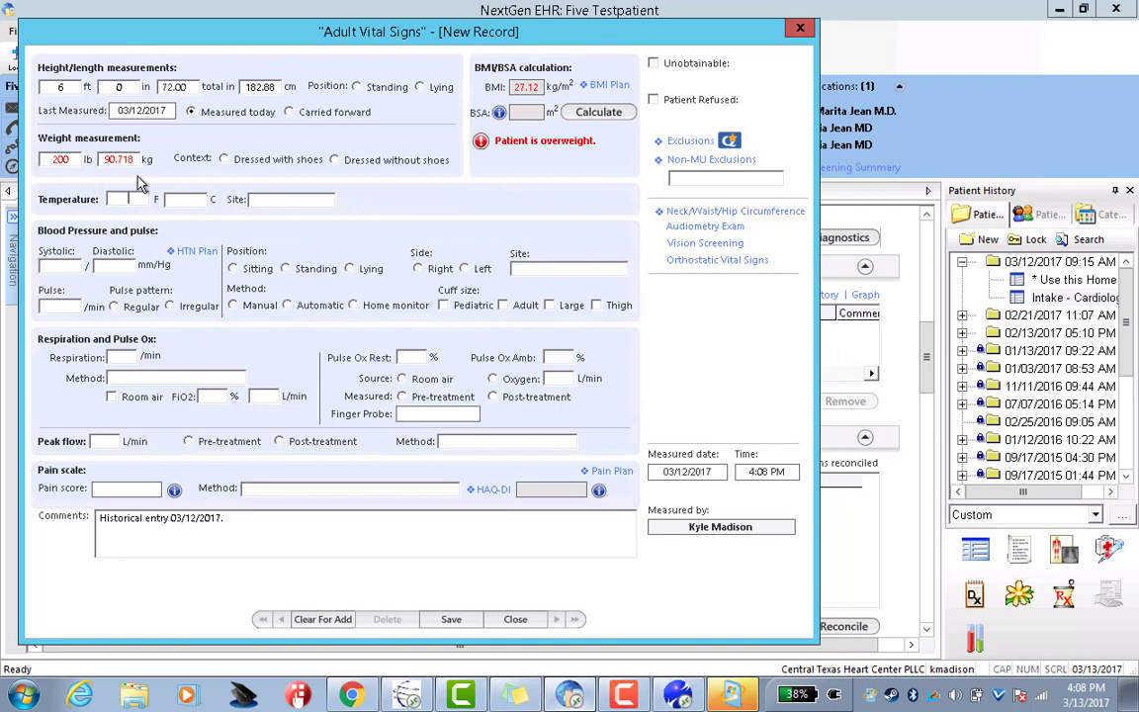
{"action": "left_click_drag", "start_coordinate": [74, 157], "coordinate": [47, 159]}
{"action": "type", "text": "250"}
Record a blood pressure of 120/70 as sitting, left side, manual method, with an adult cuff
{"action": "type", "text": "120"}
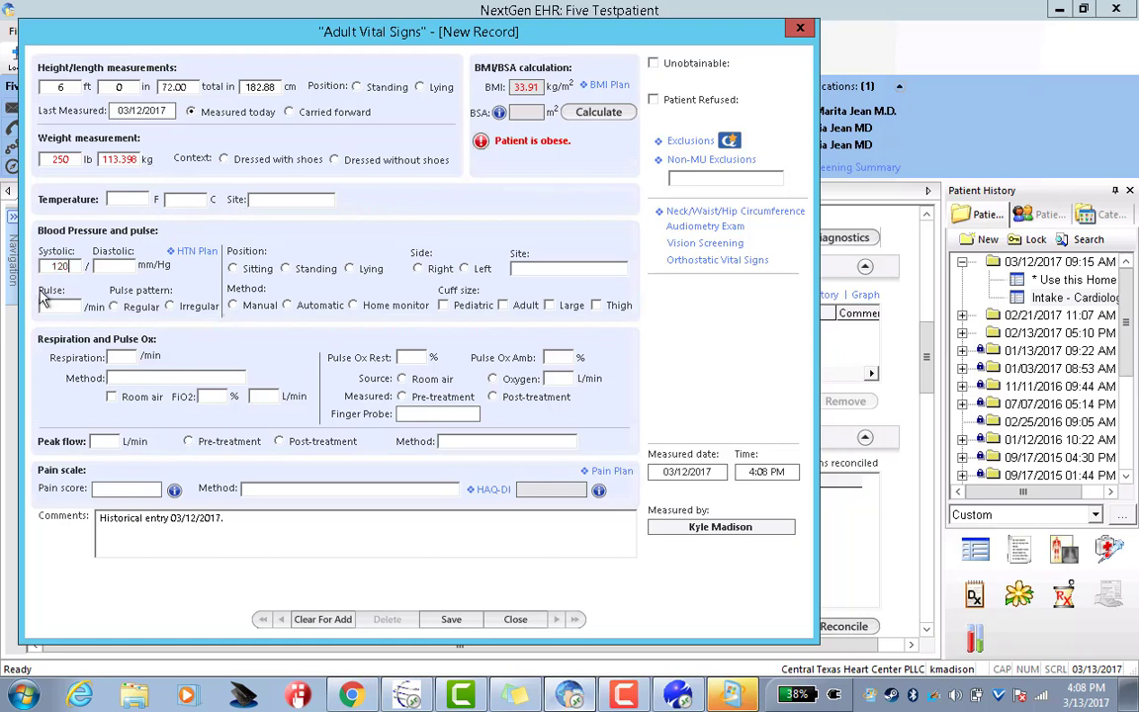
{"action": "key", "text": "Tab"}
{"action": "type", "text": "70"}
{"action": "left_click", "coordinate": [233, 270]}
{"action": "left_click", "coordinate": [464, 268]}
{"action": "left_click", "coordinate": [235, 306]}
{"action": "left_click", "coordinate": [503, 306]}
Record a regular pulse of 80 and weight taken dressed with shoes, and save and close the vital signs
{"action": "left_click", "coordinate": [114, 306]}
{"action": "left_click", "coordinate": [223, 161]}
{"action": "left_click", "coordinate": [69, 307]}
{"action": "type", "text": "80"}
{"action": "left_click_drag", "start_coordinate": [228, 519], "coordinate": [90, 514]}
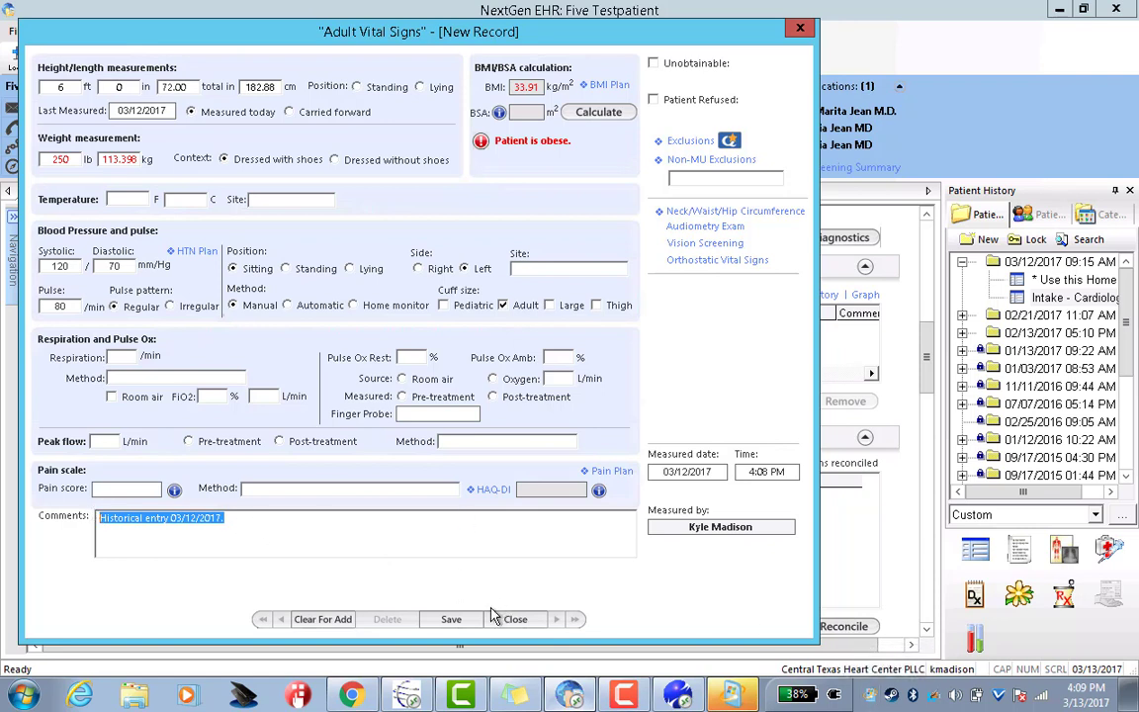
{"action": "left_click", "coordinate": [451, 619]}
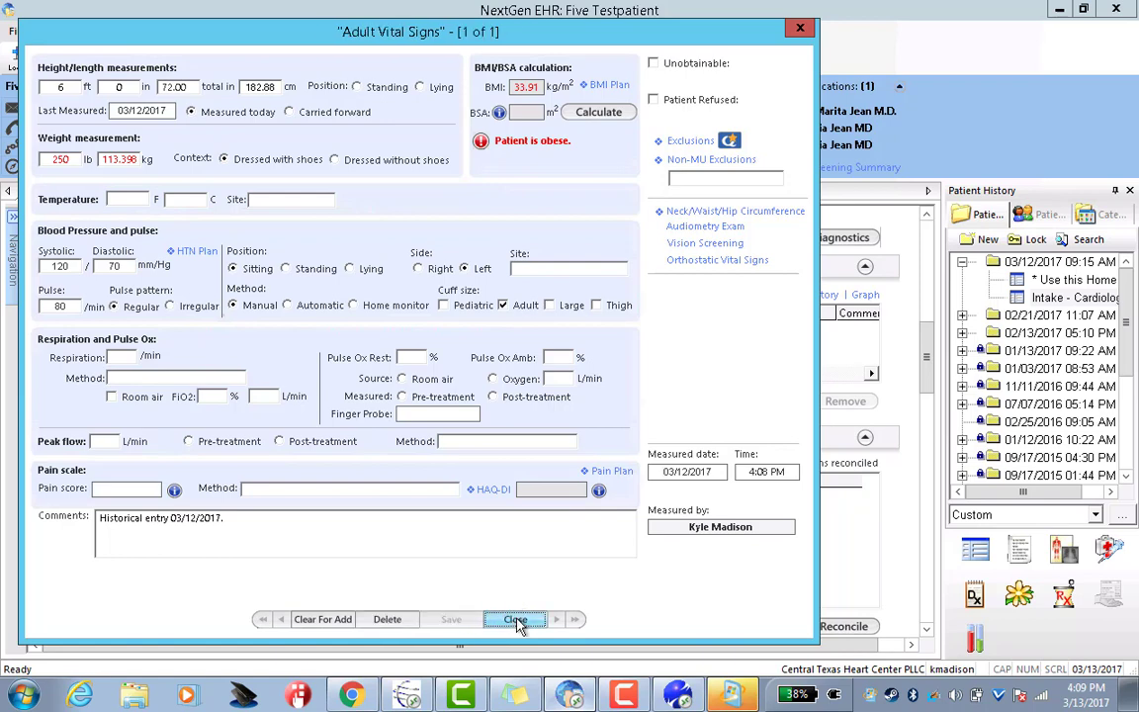
{"action": "left_click", "coordinate": [517, 619]}
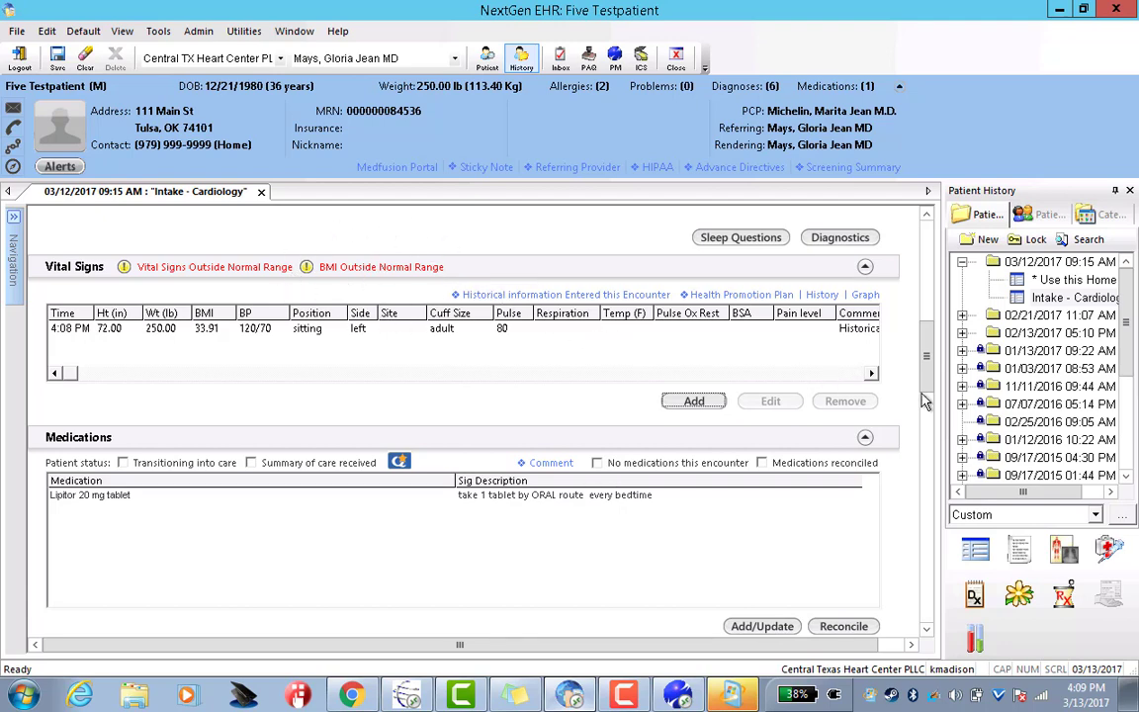
Examine the intake's Medications, Allergies and Review of Systems sections, including the saved review-of-systems sets
{"action": "left_click_drag", "start_coordinate": [928, 375], "coordinate": [929, 400]}
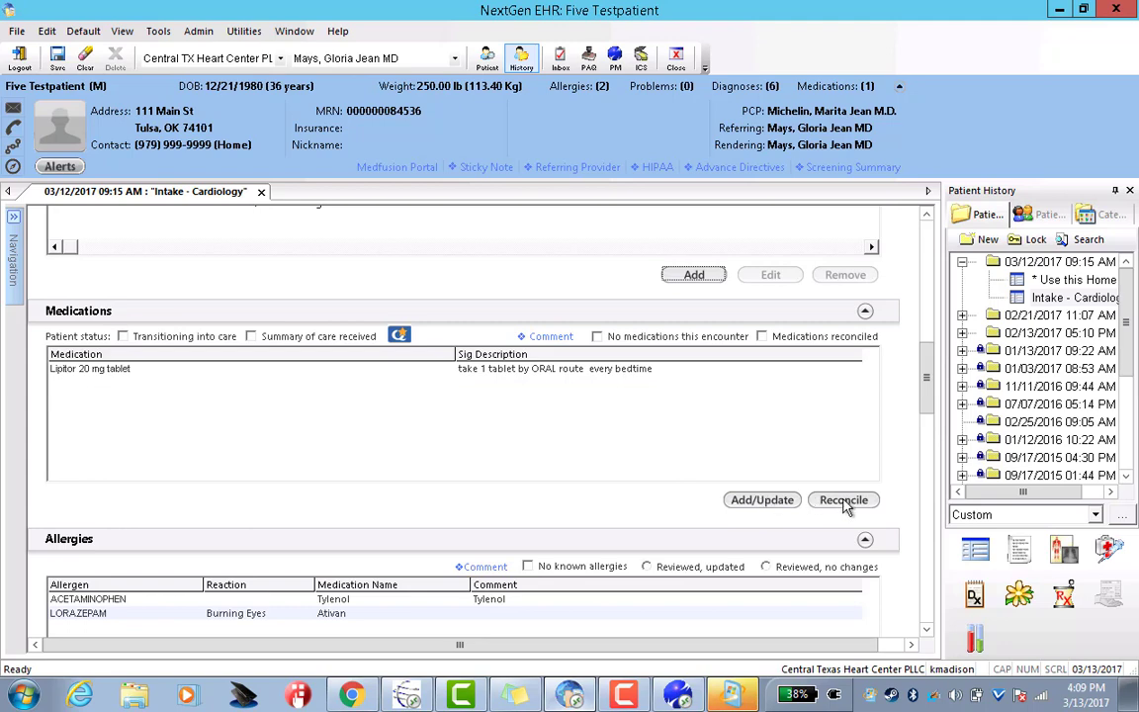
{"action": "left_click_drag", "start_coordinate": [930, 374], "coordinate": [936, 426]}
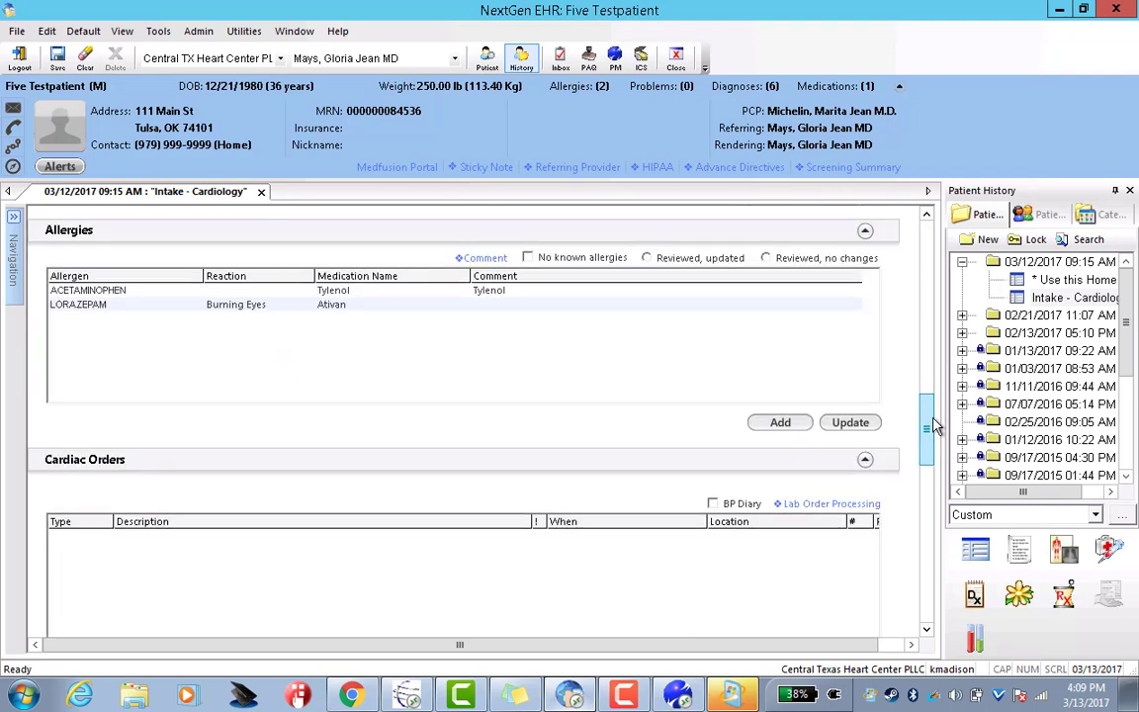
{"action": "left_click_drag", "start_coordinate": [929, 430], "coordinate": [938, 589]}
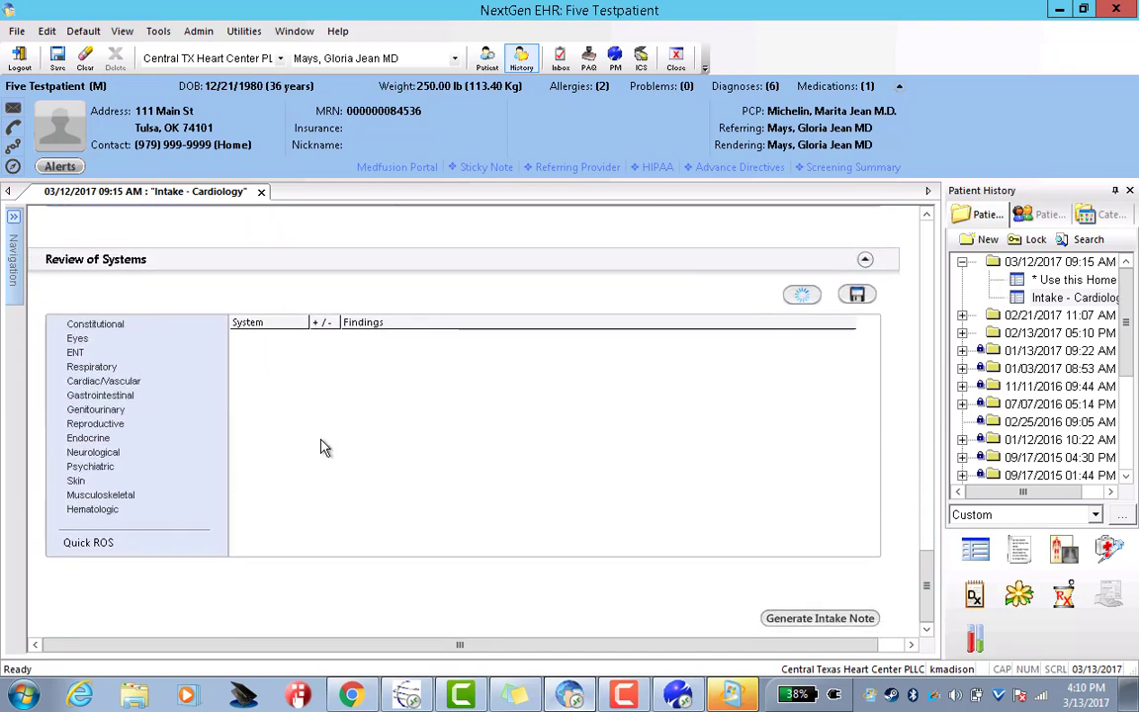
{"action": "left_click", "coordinate": [802, 295]}
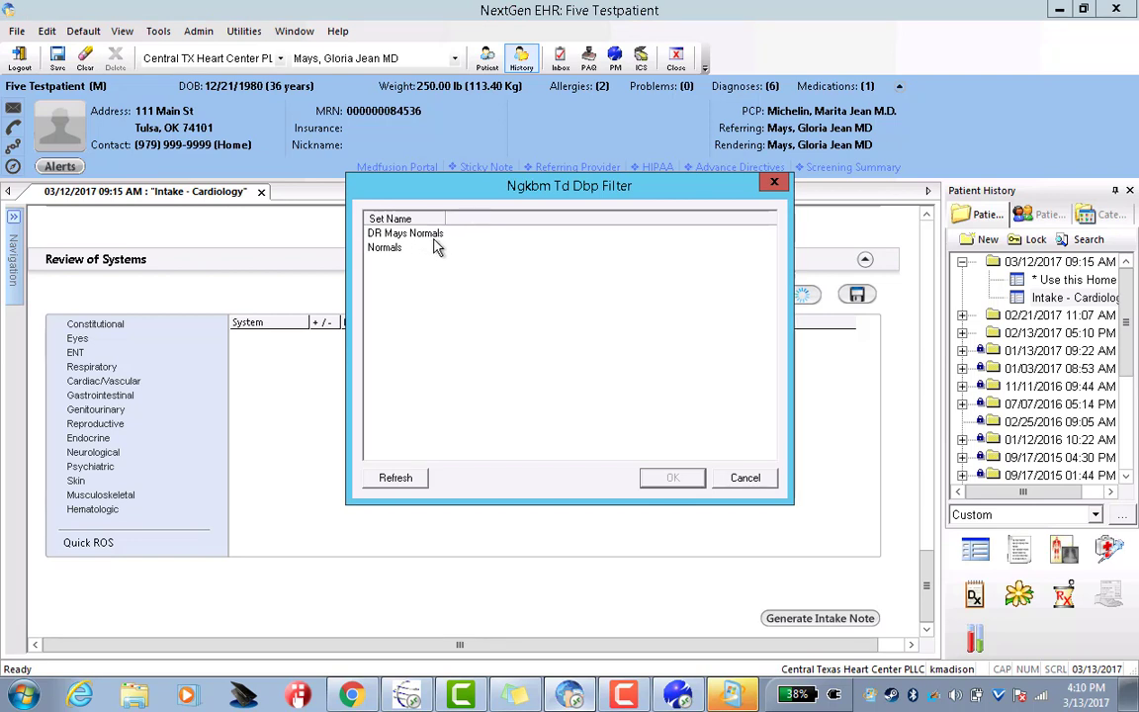
{"action": "left_click", "coordinate": [773, 186]}
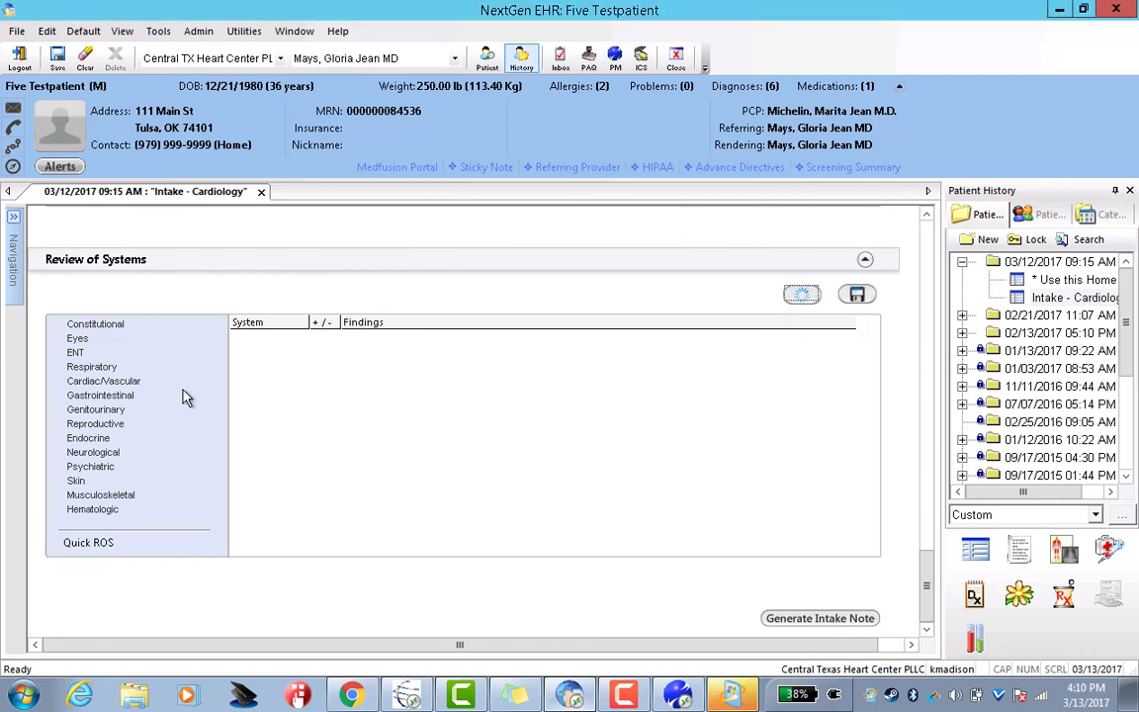
Complete the Quick ROS with chest pain and palpitation positive and all other findings negative, and save it
{"action": "left_click", "coordinate": [94, 545]}
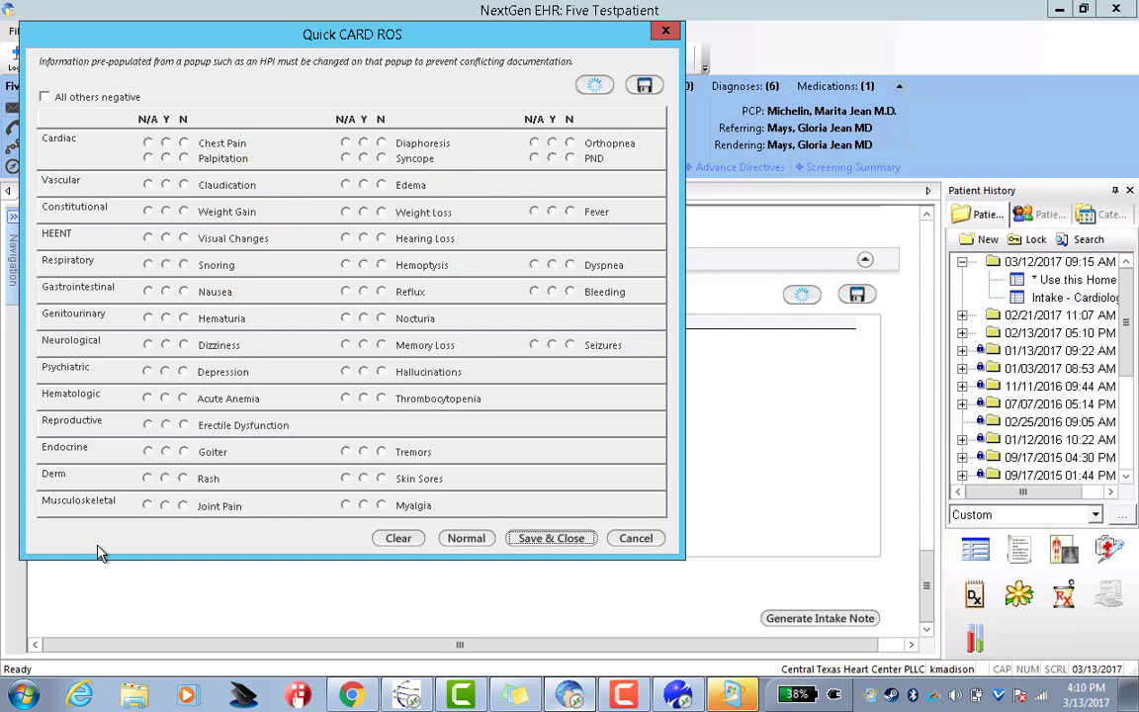
{"action": "left_click", "coordinate": [165, 144]}
{"action": "left_click", "coordinate": [551, 540]}
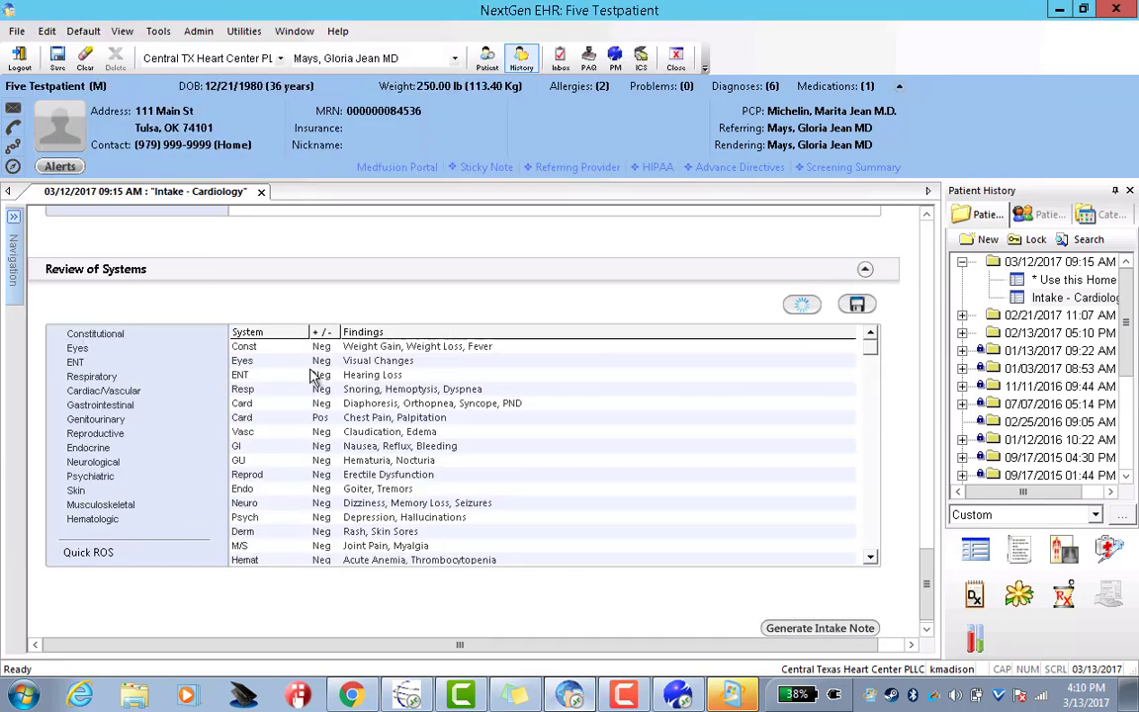
Open the cardiology Histories template, review it from the problem list through the alcohol/caffeine social history, and save it
{"action": "left_click_drag", "start_coordinate": [930, 583], "coordinate": [930, 247]}
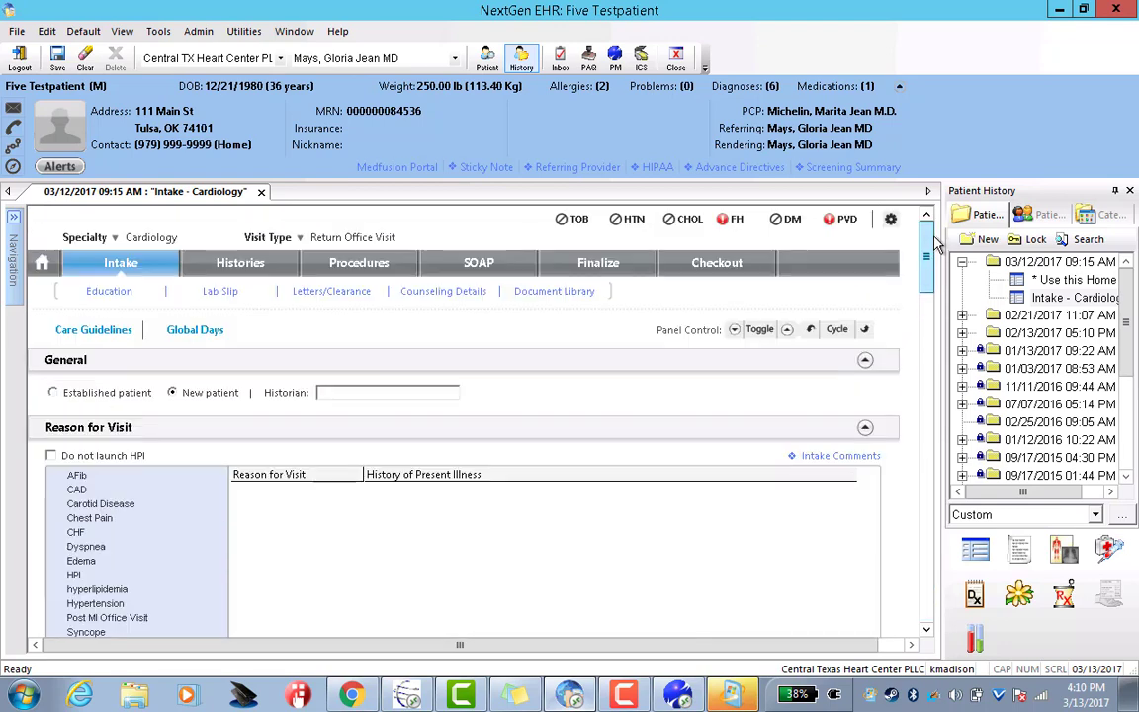
{"action": "left_click", "coordinate": [240, 265]}
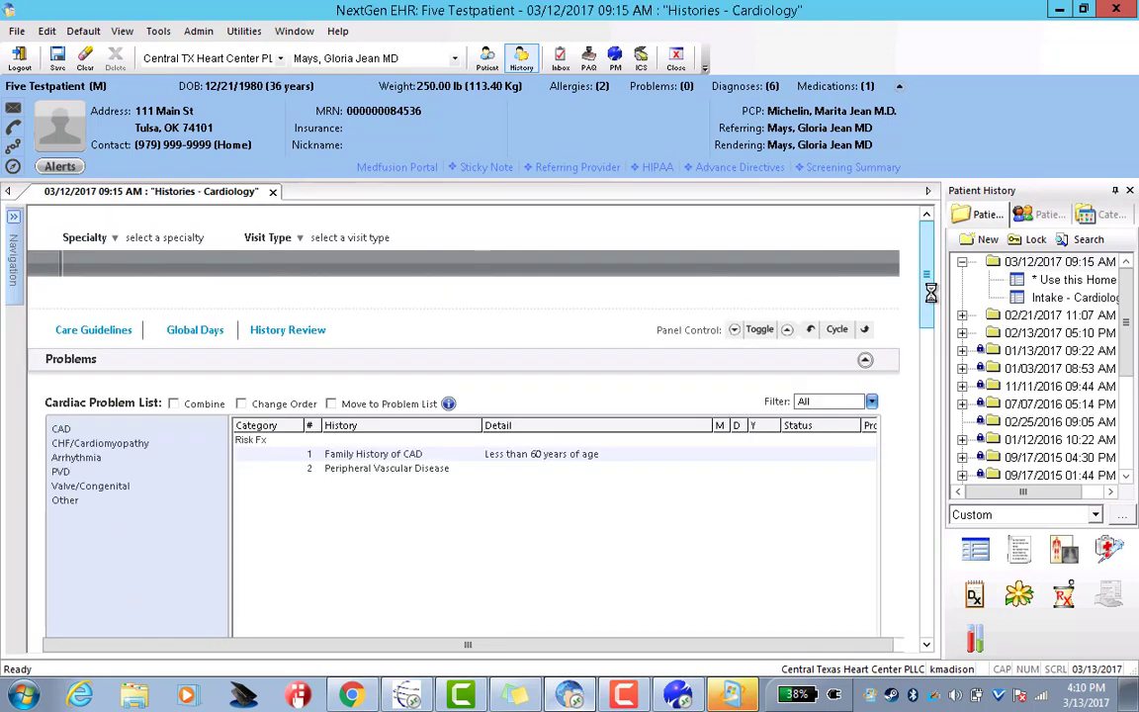
{"action": "left_click_drag", "start_coordinate": [934, 292], "coordinate": [942, 331]}
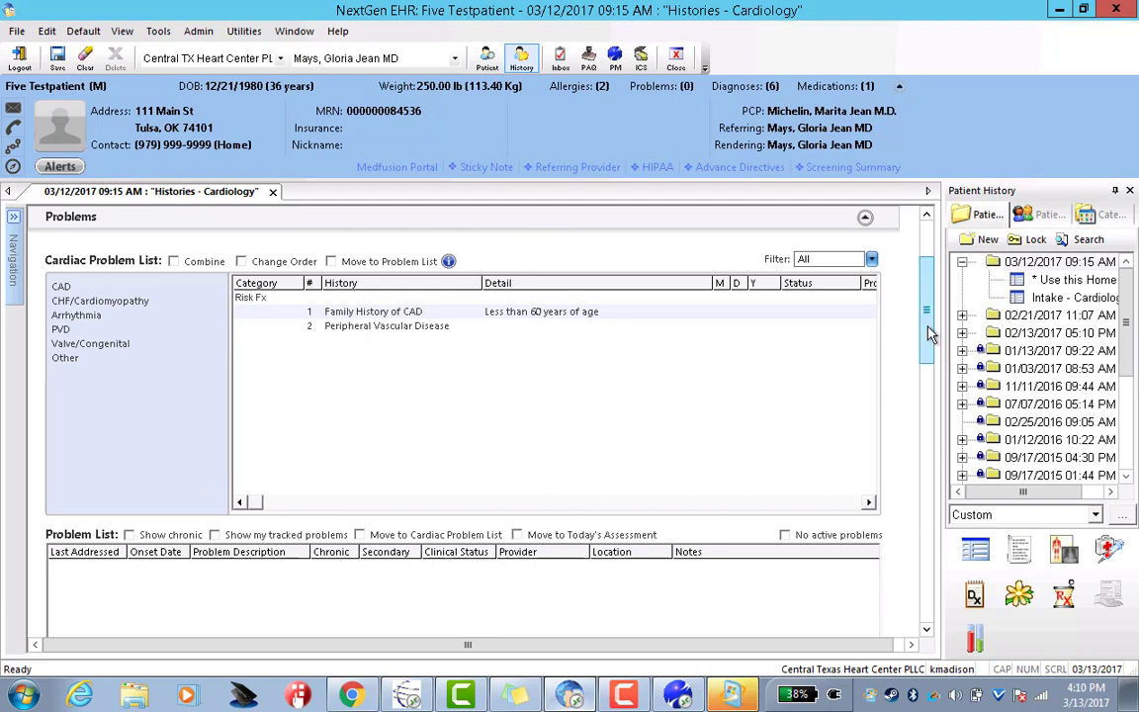
{"action": "left_click_drag", "start_coordinate": [929, 334], "coordinate": [932, 441]}
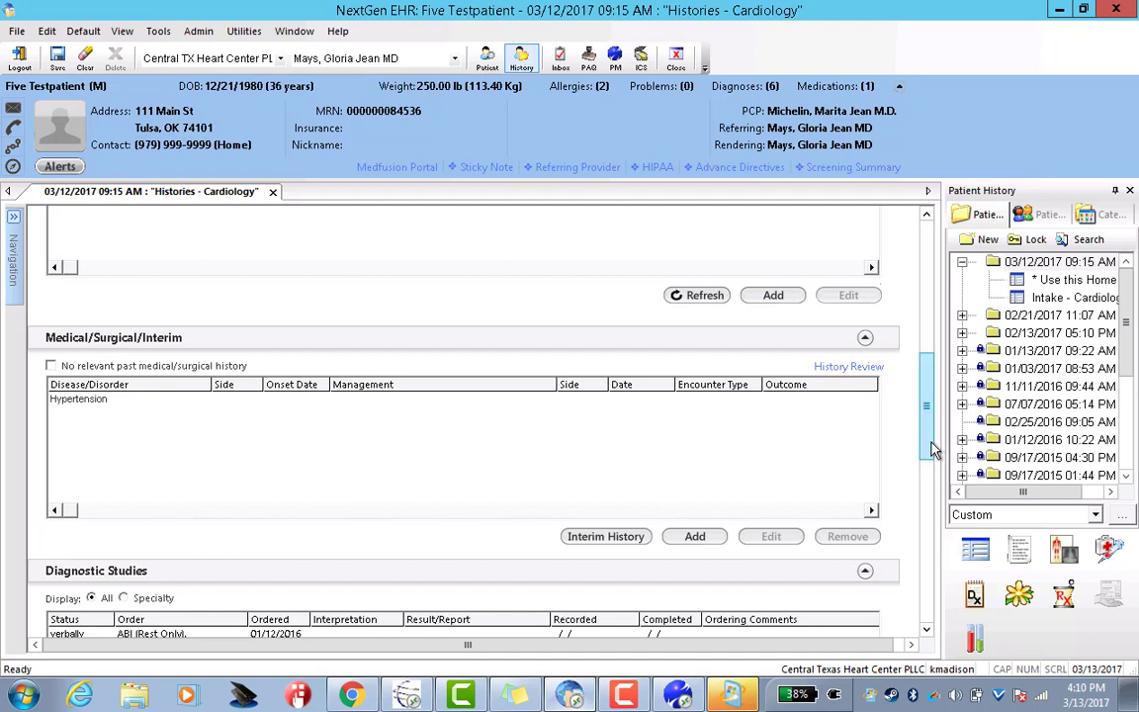
{"action": "left_click_drag", "start_coordinate": [930, 452], "coordinate": [931, 536]}
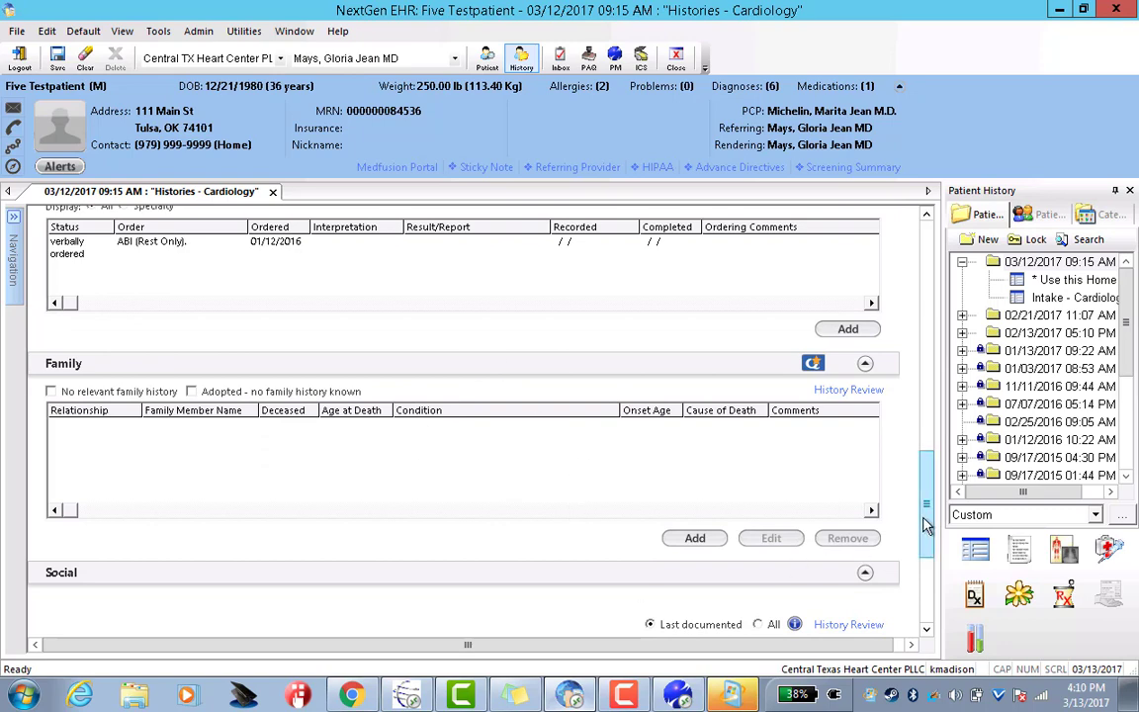
{"action": "left_click_drag", "start_coordinate": [927, 526], "coordinate": [887, 601]}
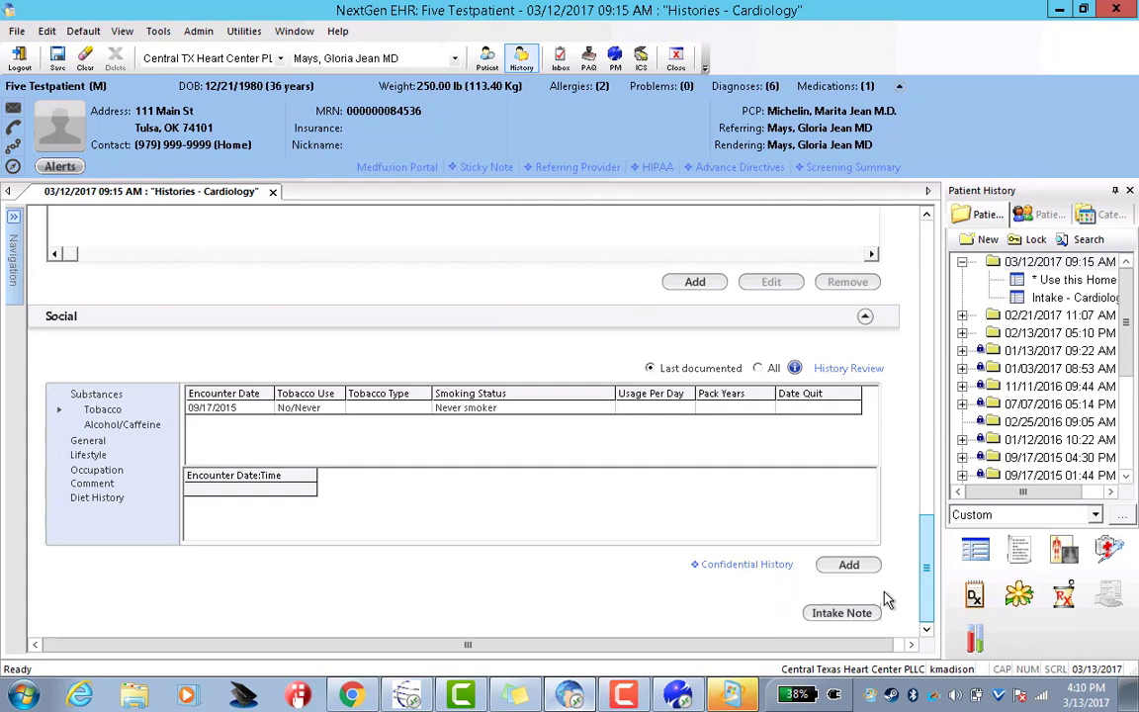
{"action": "left_click", "coordinate": [123, 425]}
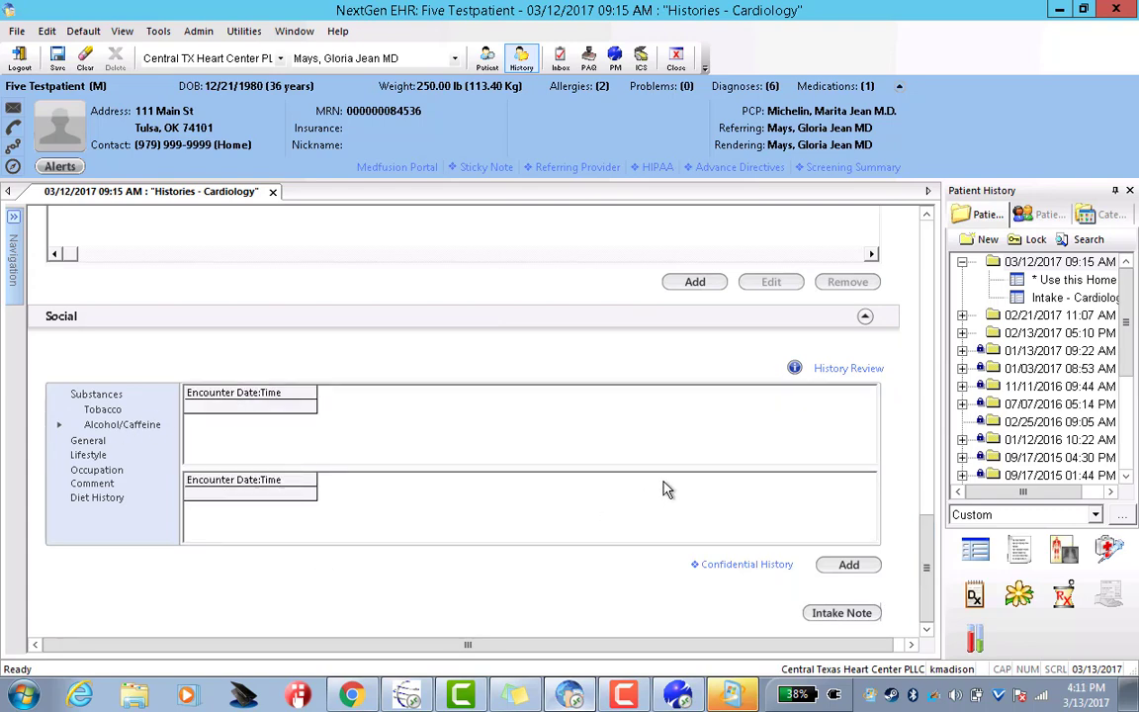
{"action": "left_click_drag", "start_coordinate": [930, 590], "coordinate": [931, 259]}
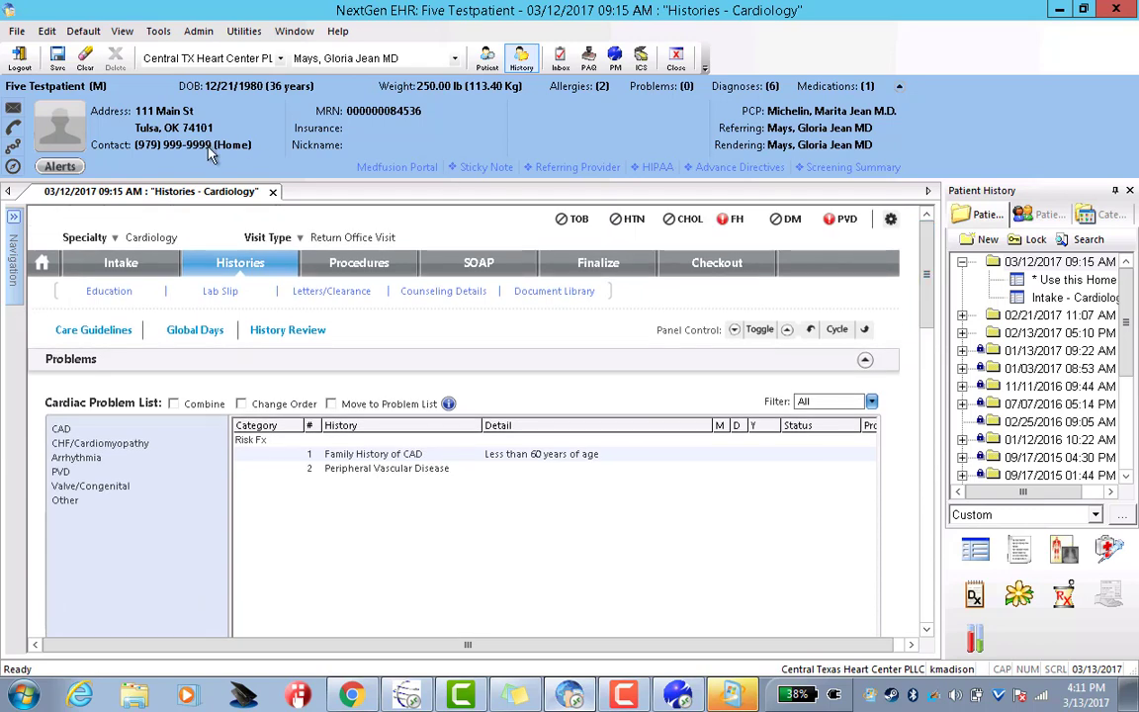
{"action": "left_click", "coordinate": [55, 57]}
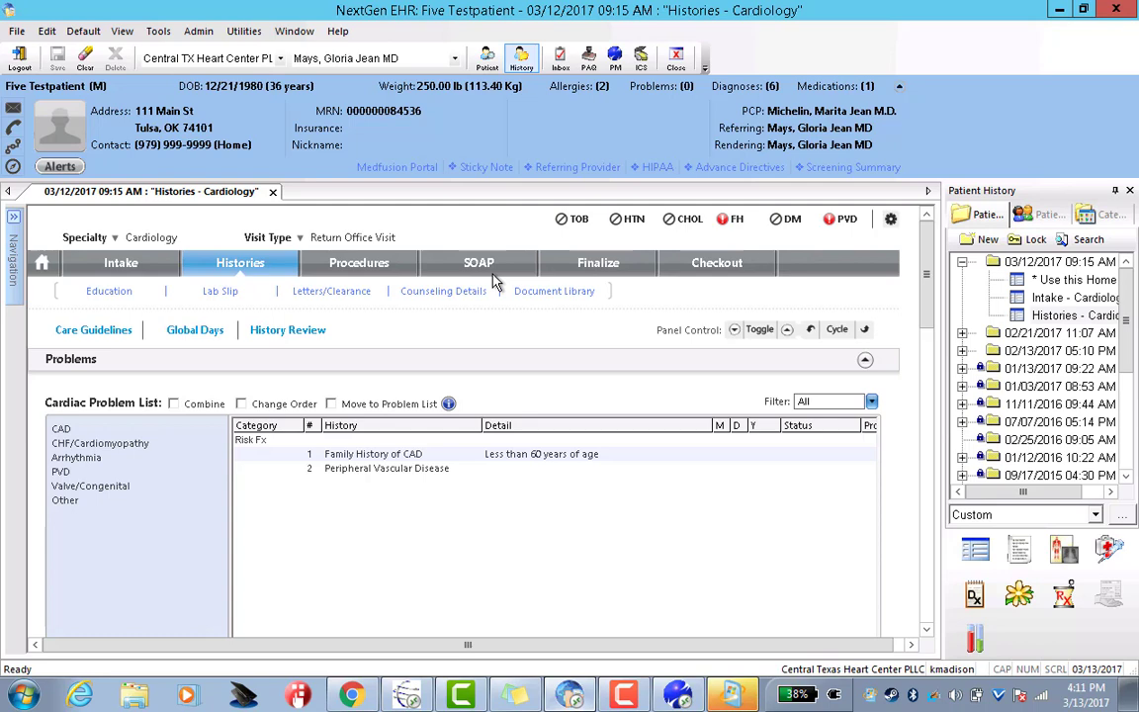
Open the cardiac Procedures template and start an electrophysiology EKG result with today's date
{"action": "left_click", "coordinate": [389, 273]}
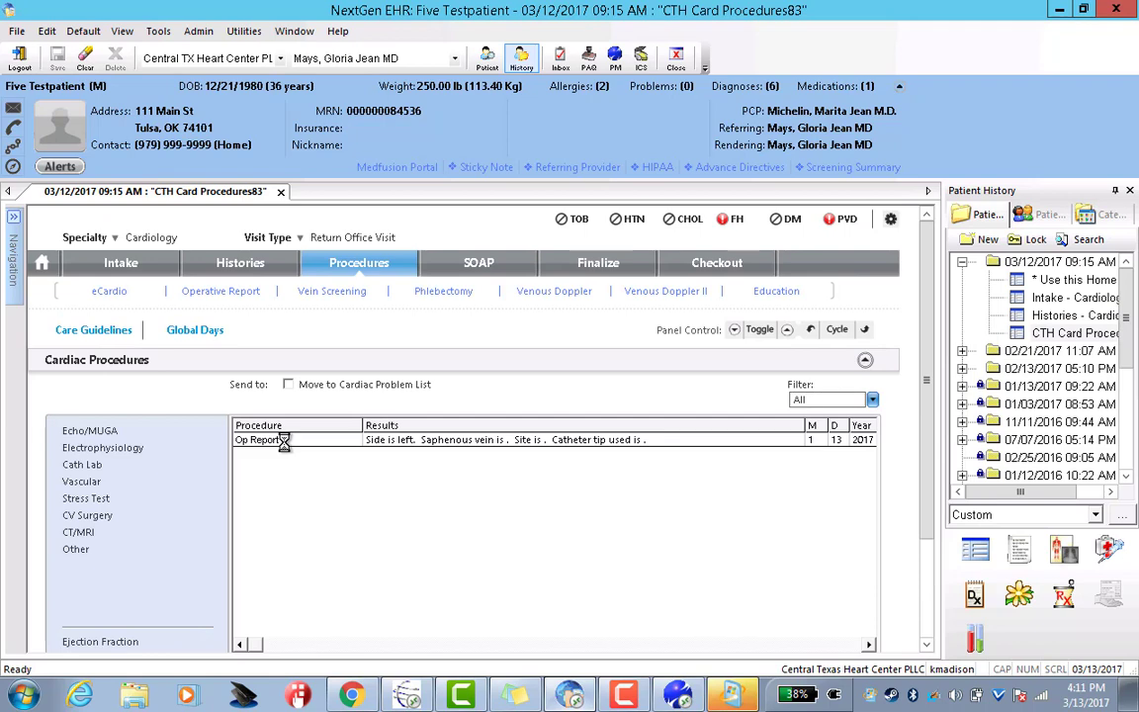
{"action": "left_click", "coordinate": [94, 450]}
{"action": "left_click", "coordinate": [77, 457]}
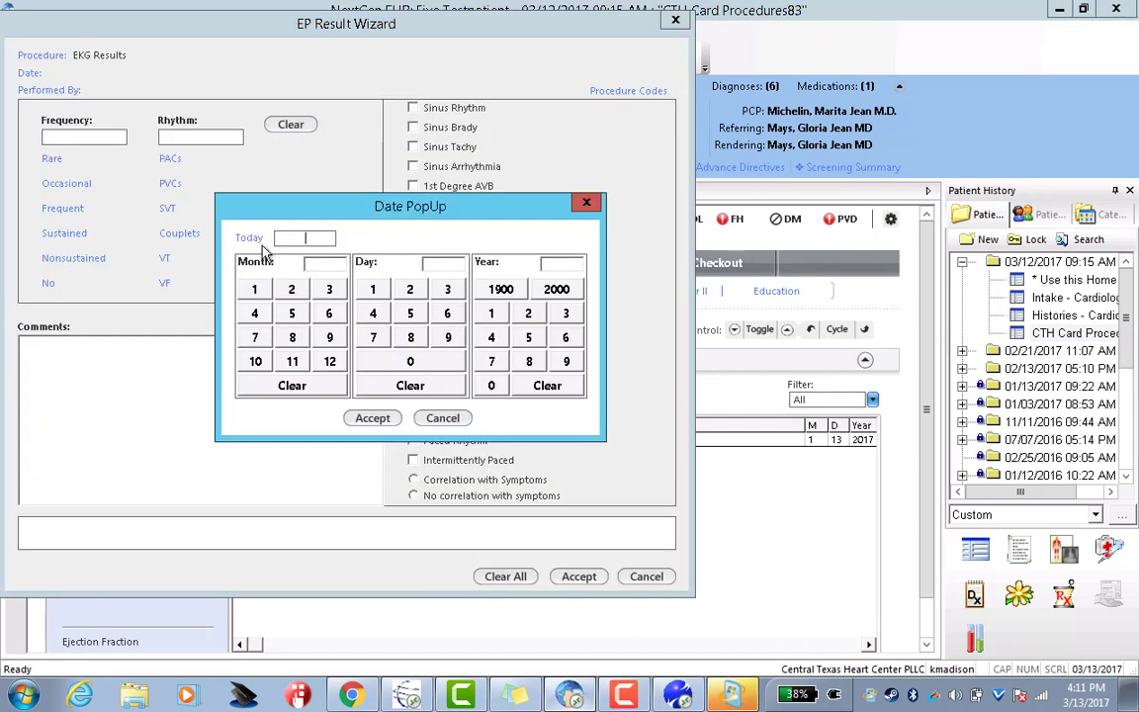
{"action": "left_click", "coordinate": [248, 240]}
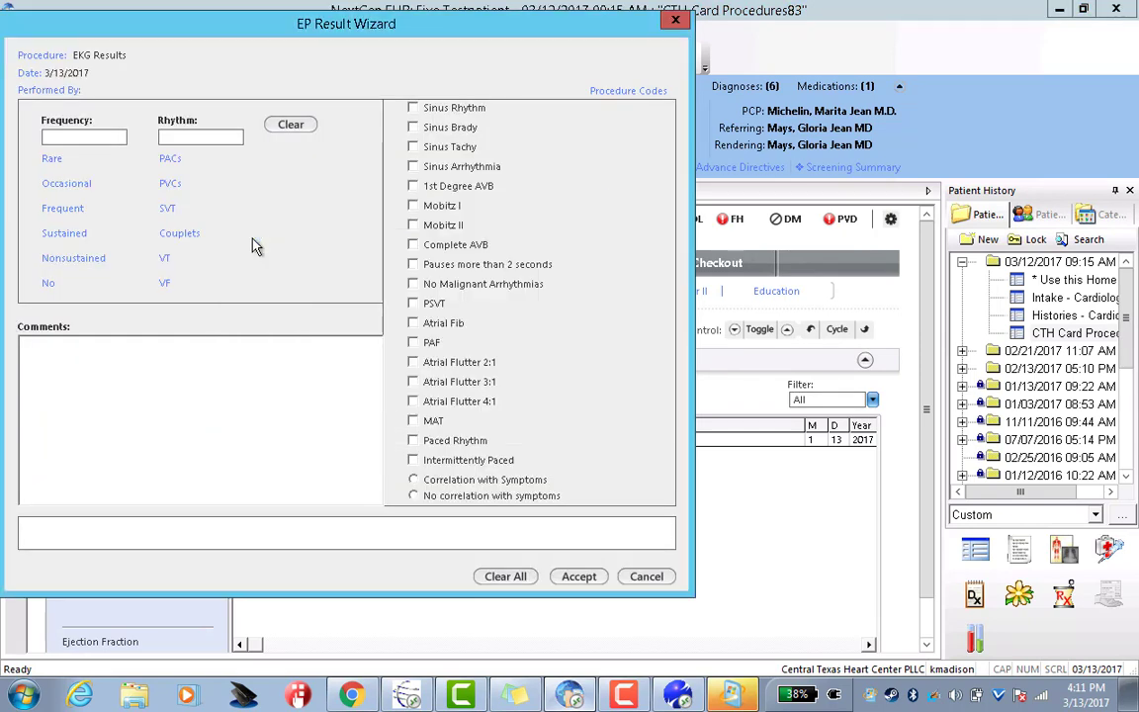
Change the EKG result's date to 3/12/2017
{"action": "left_click", "coordinate": [26, 78]}
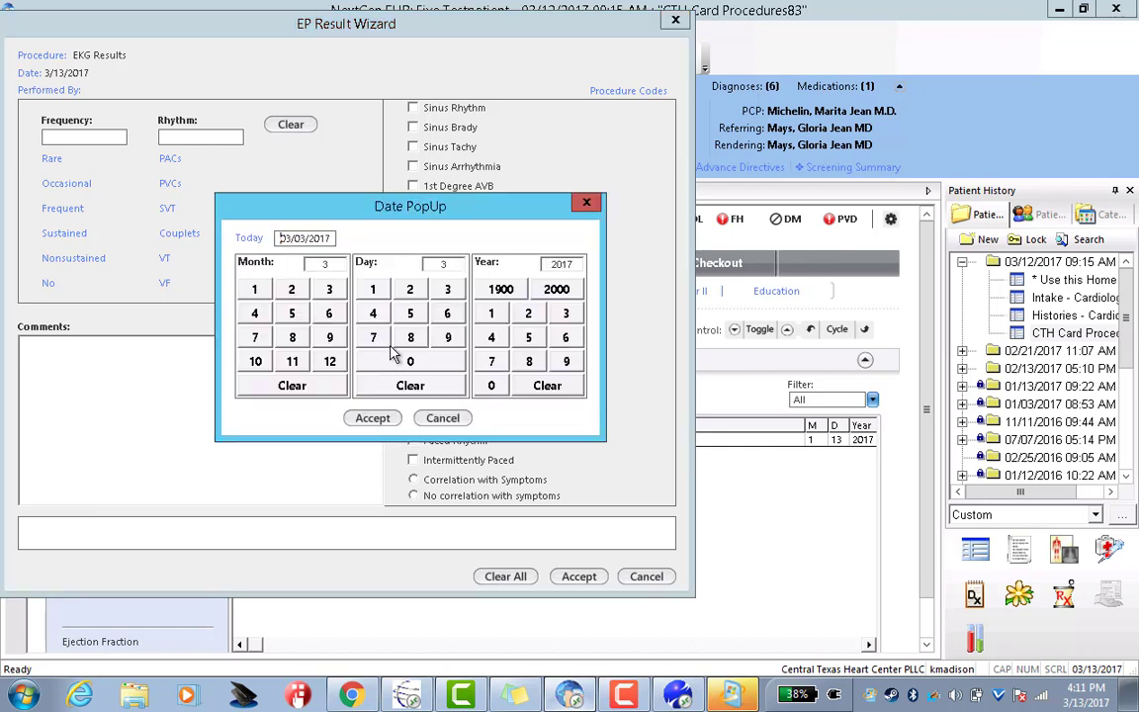
{"action": "left_click", "coordinate": [409, 385]}
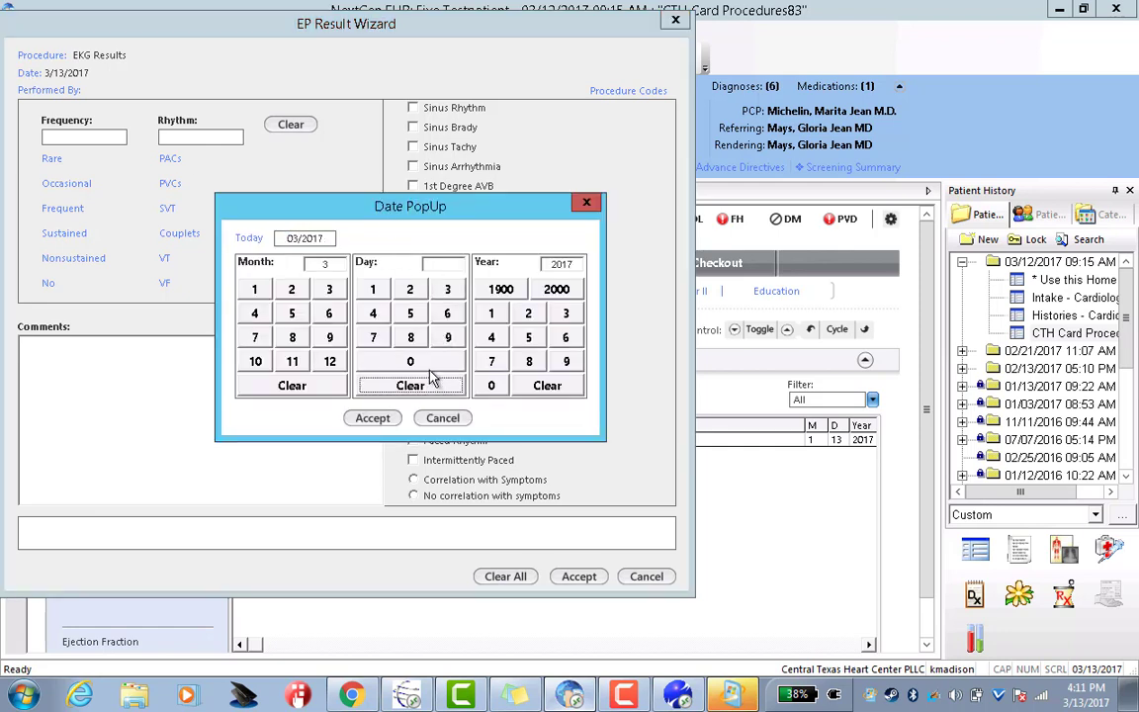
{"action": "left_click", "coordinate": [375, 291]}
{"action": "left_click", "coordinate": [409, 290]}
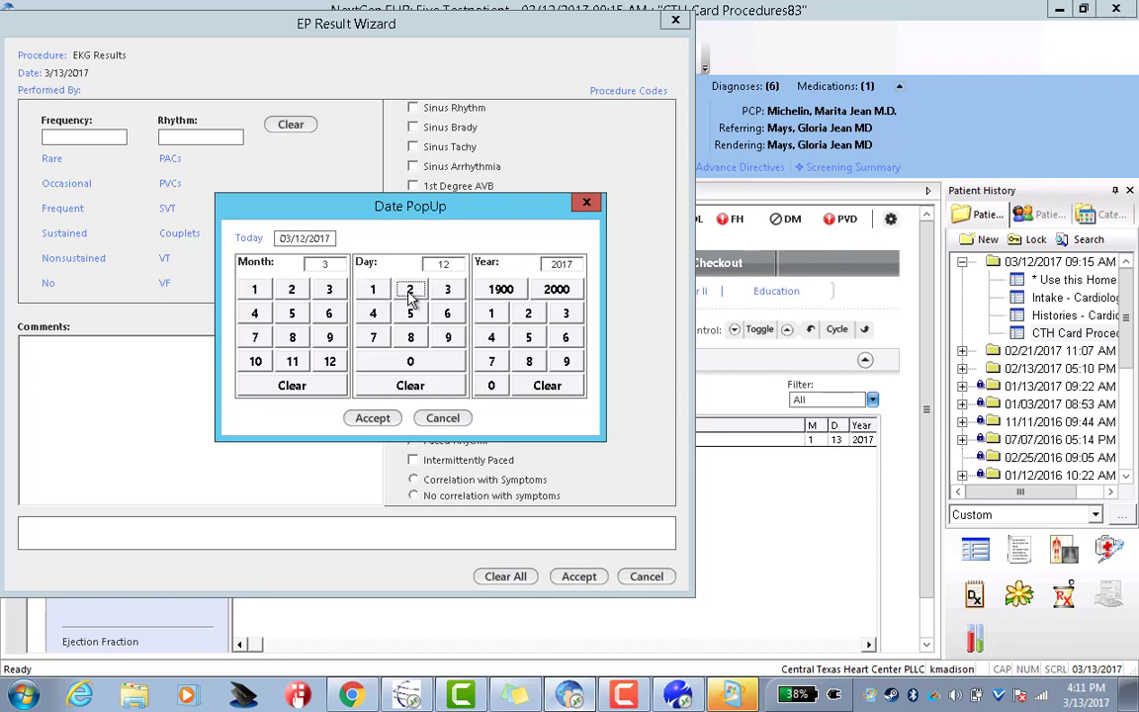
{"action": "left_click", "coordinate": [373, 418]}
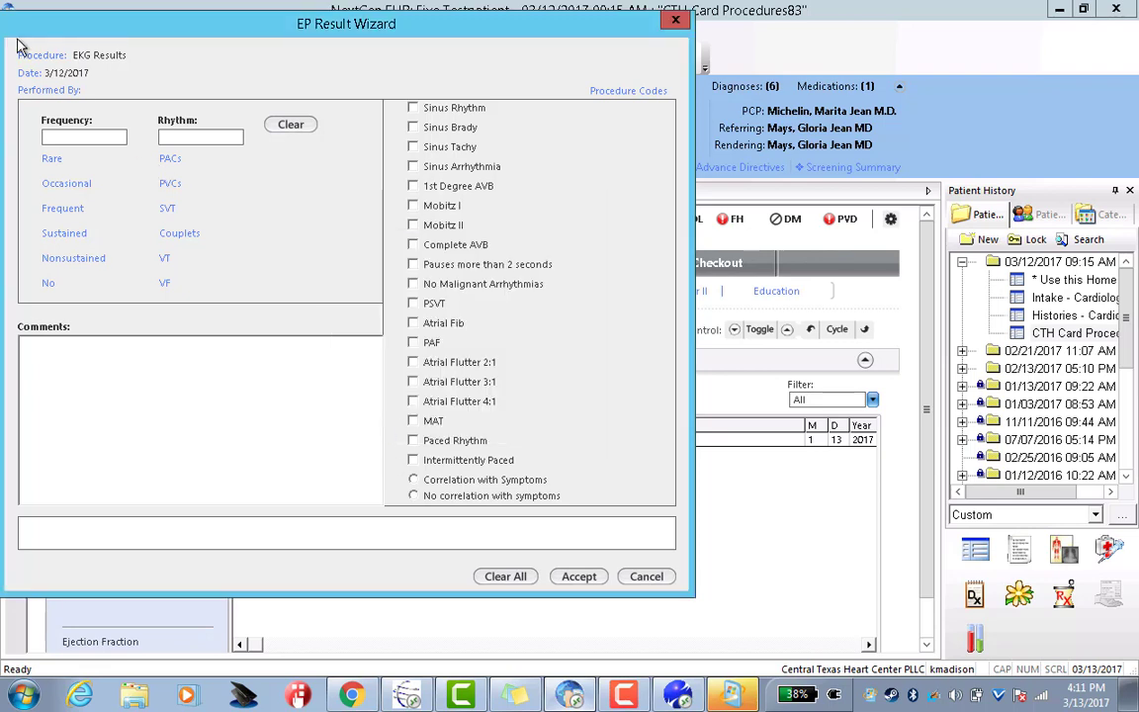
Record the EKG result as Sinus Rhythm with the comment HR 50, accept it and save the procedures template
{"action": "left_click", "coordinate": [413, 108]}
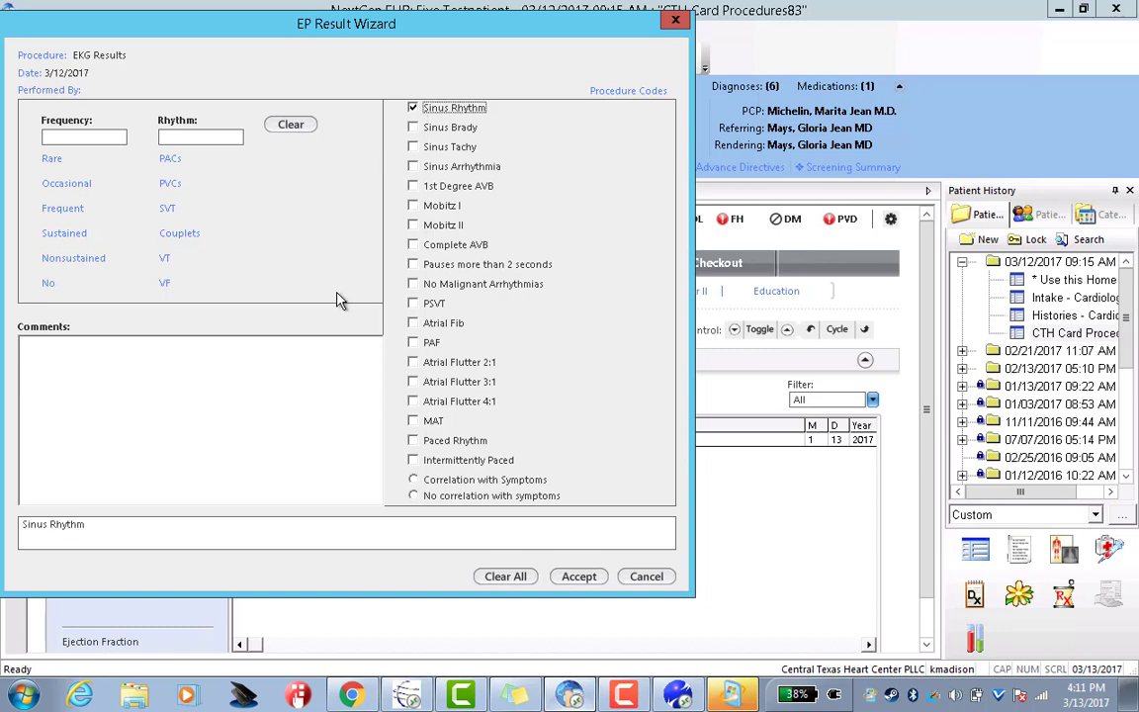
{"action": "left_click", "coordinate": [306, 395]}
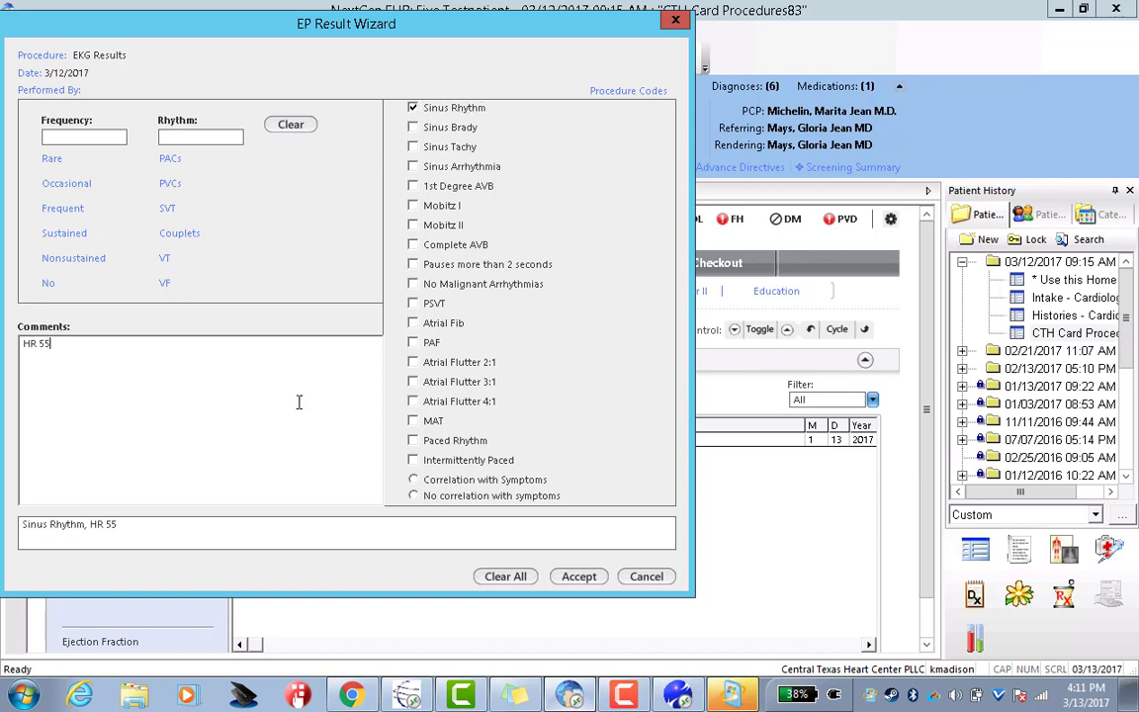
{"action": "left_click", "coordinate": [583, 578]}
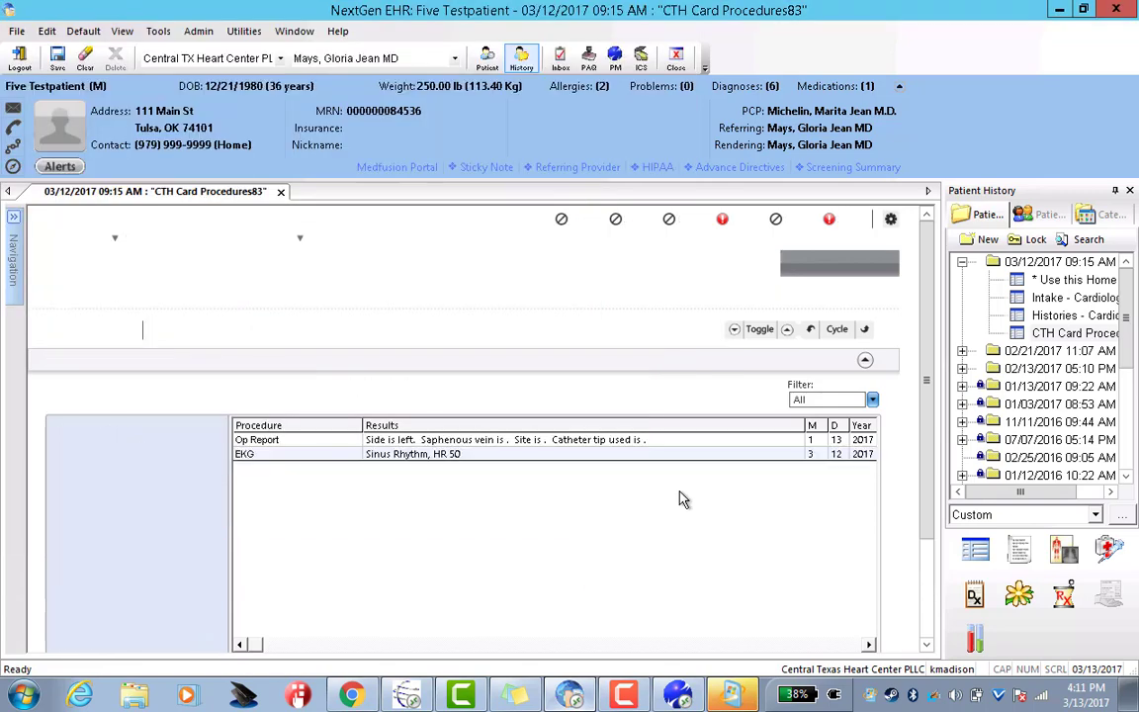
{"action": "left_click", "coordinate": [56, 60]}
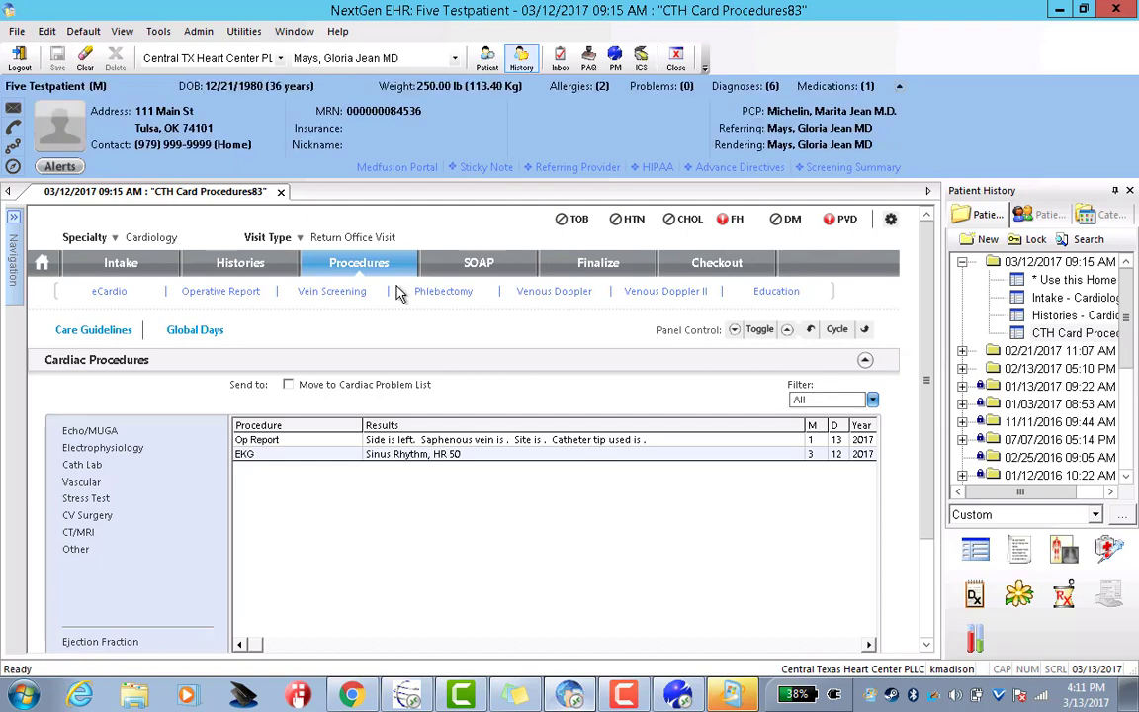
Open the cardiology SOAP template and review it from the reason for visit through the review of systems
{"action": "left_click", "coordinate": [473, 265]}
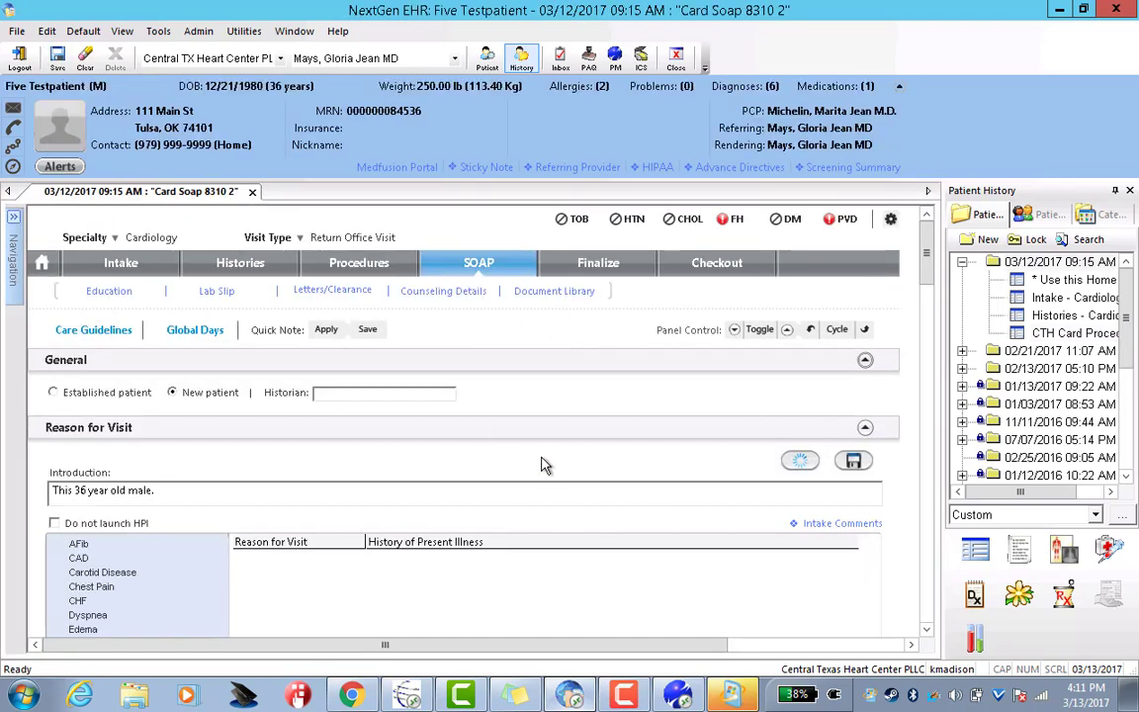
{"action": "left_click_drag", "start_coordinate": [932, 276], "coordinate": [954, 347]}
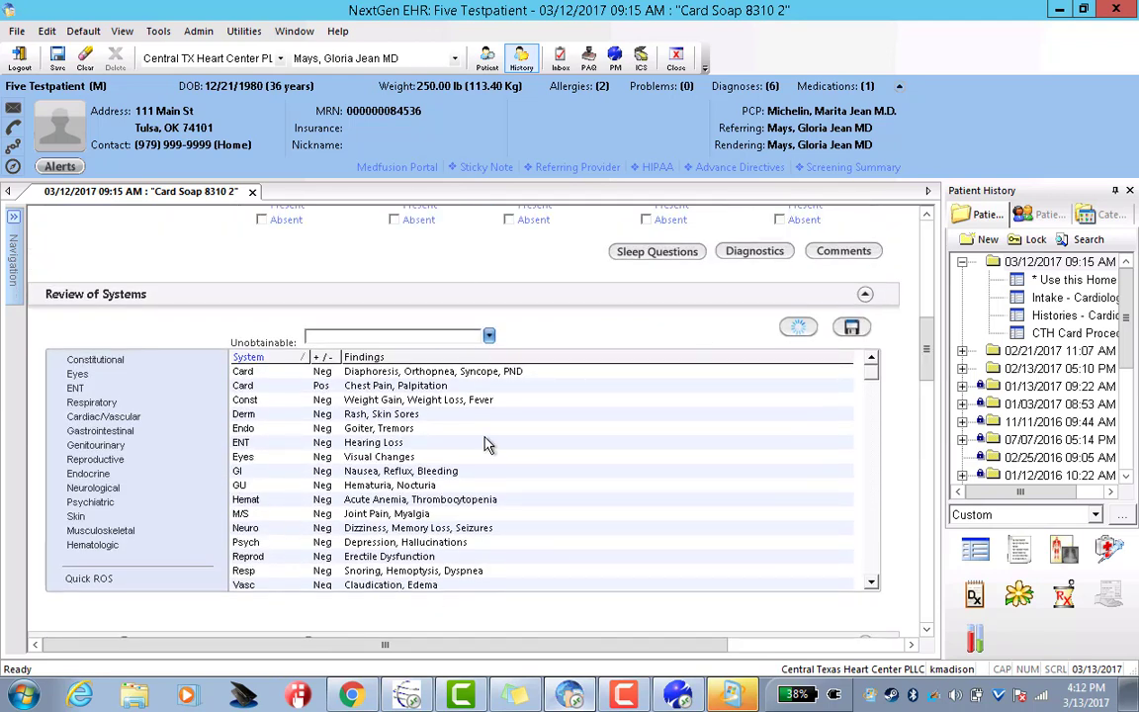
{"action": "left_click_drag", "start_coordinate": [929, 368], "coordinate": [917, 222]}
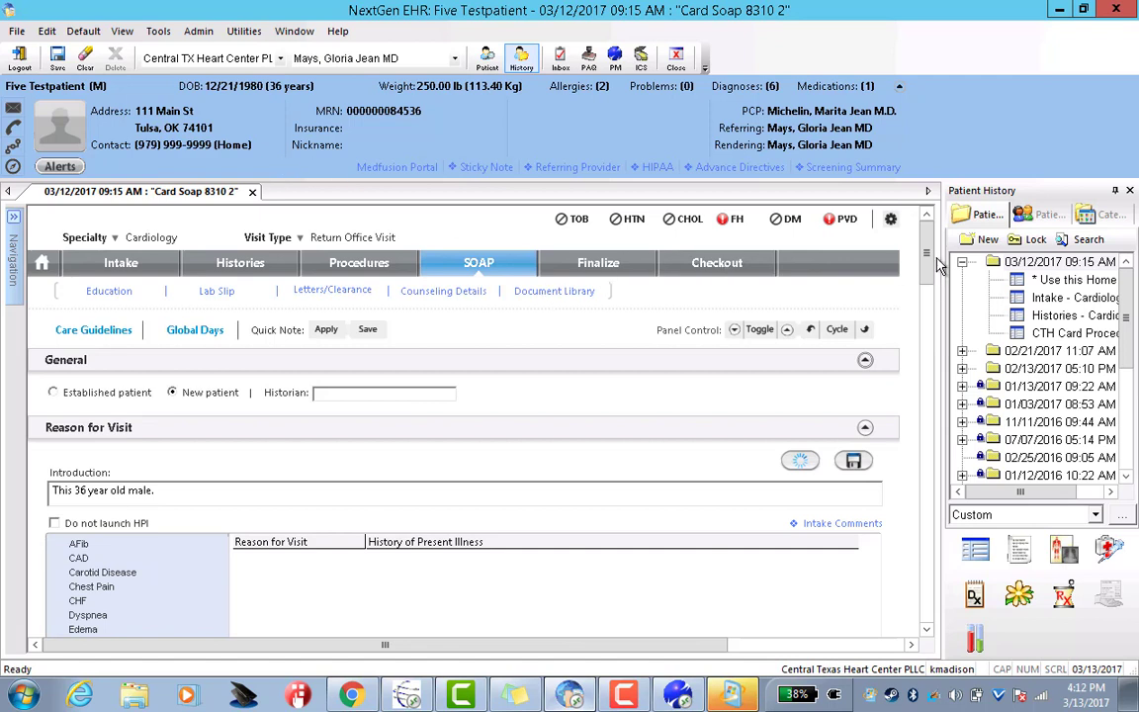
Open the Finalize template and generate the visit document for the return office visit
{"action": "left_click", "coordinate": [591, 269]}
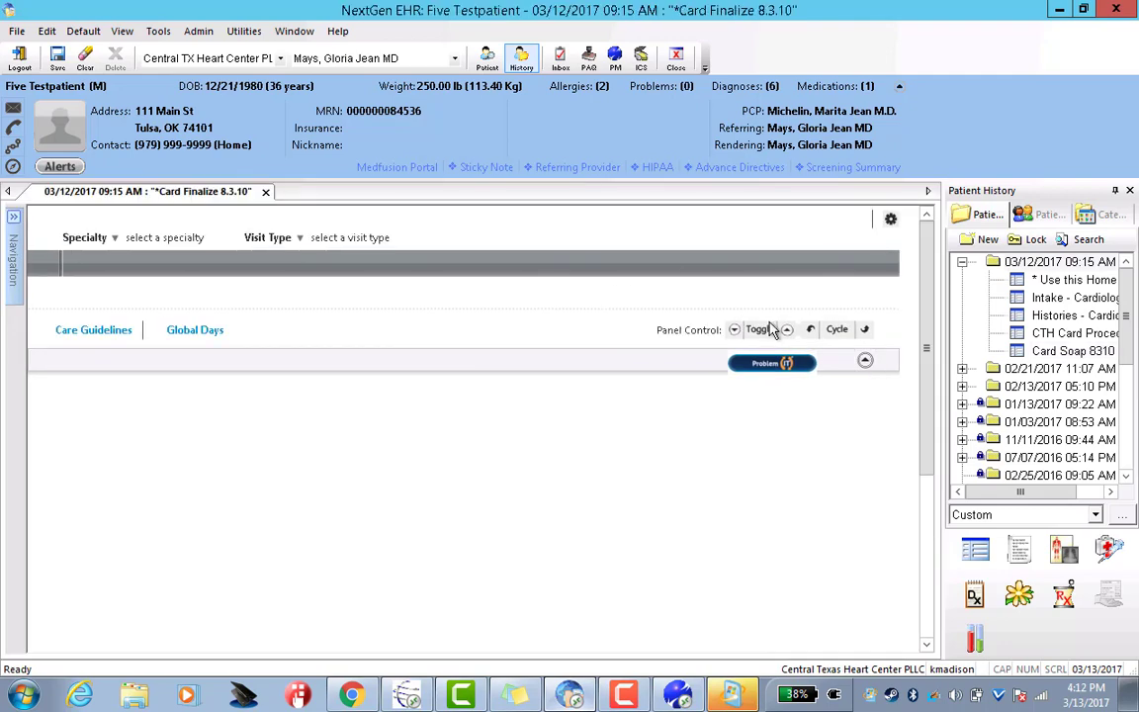
{"action": "left_click_drag", "start_coordinate": [926, 318], "coordinate": [927, 445]}
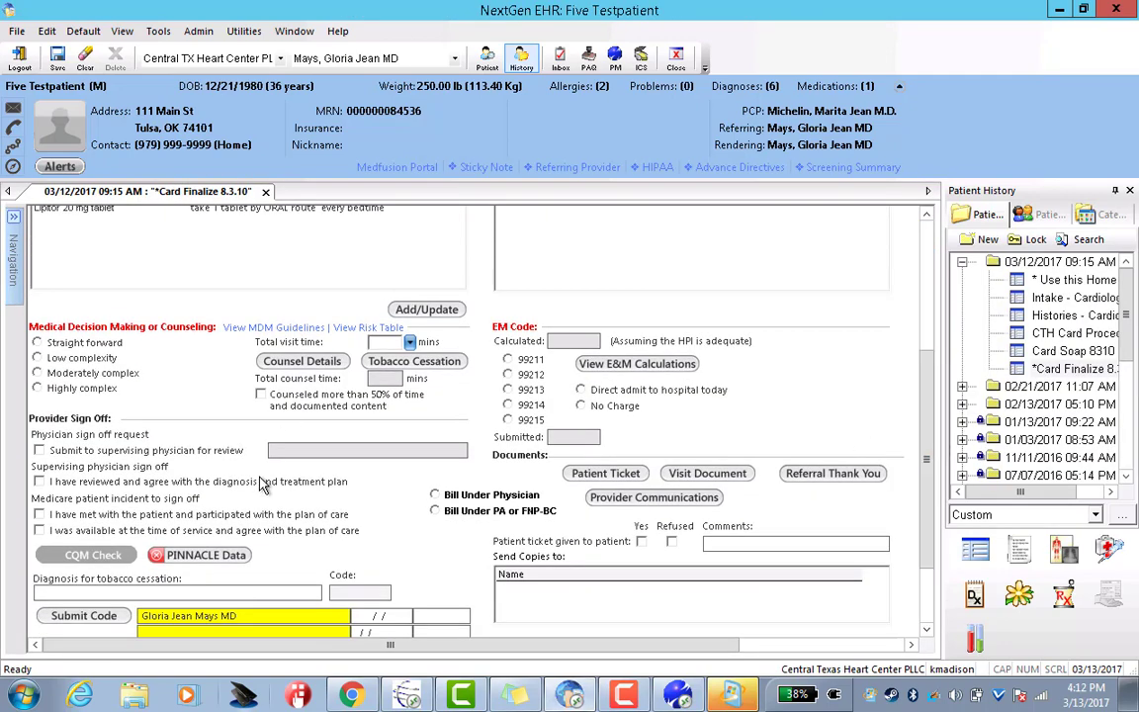
{"action": "left_click", "coordinate": [735, 475]}
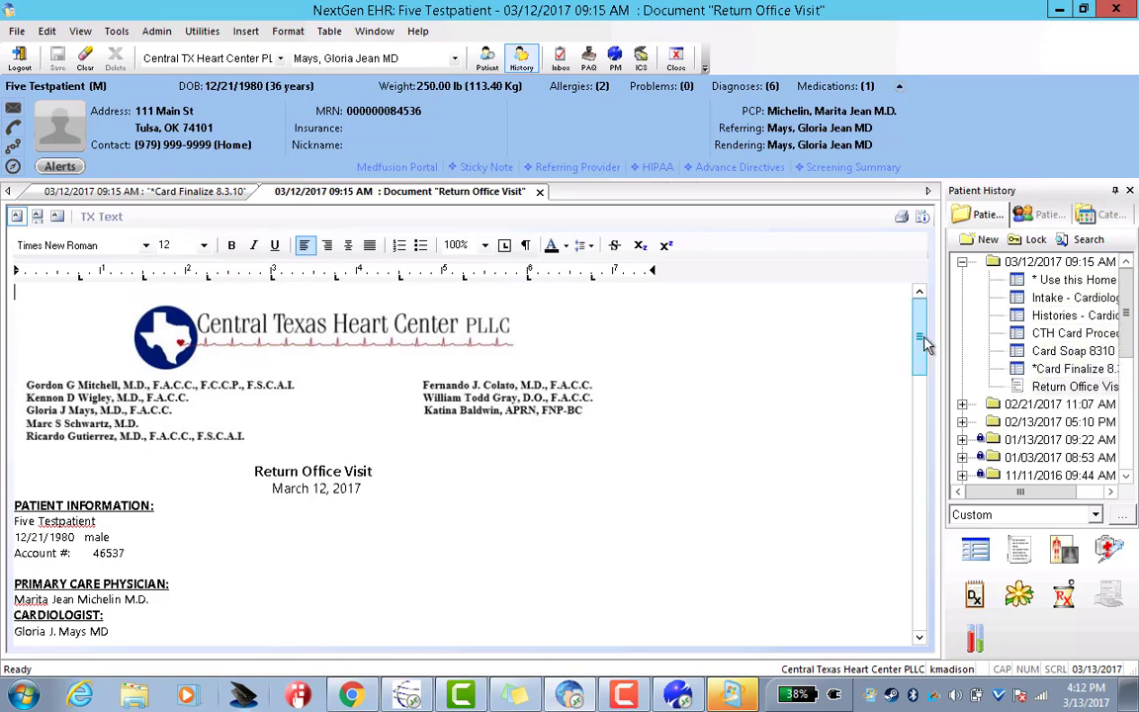
{"action": "mouse_move", "coordinate": [921, 341]}
{"action": "left_mouse_down"}
{"action": "mouse_move", "coordinate": [895, 438]}
{"action": "mouse_move", "coordinate": [916, 532]}
{"action": "mouse_move", "coordinate": [931, 305]}
{"action": "mouse_move", "coordinate": [819, 294]}
{"action": "left_mouse_up"}
Set up a fax of the visit document to the primary care physician, switch its destination to Location, and cancel it
{"action": "left_click", "coordinate": [27, 33]}
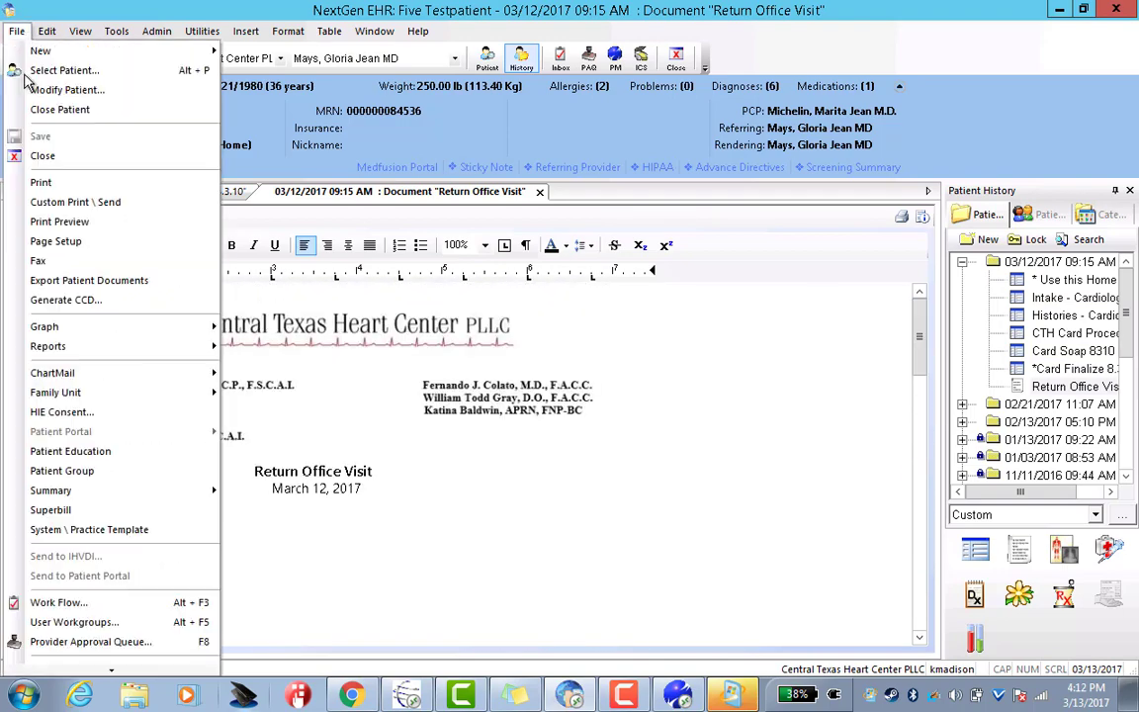
{"action": "left_click", "coordinate": [39, 257]}
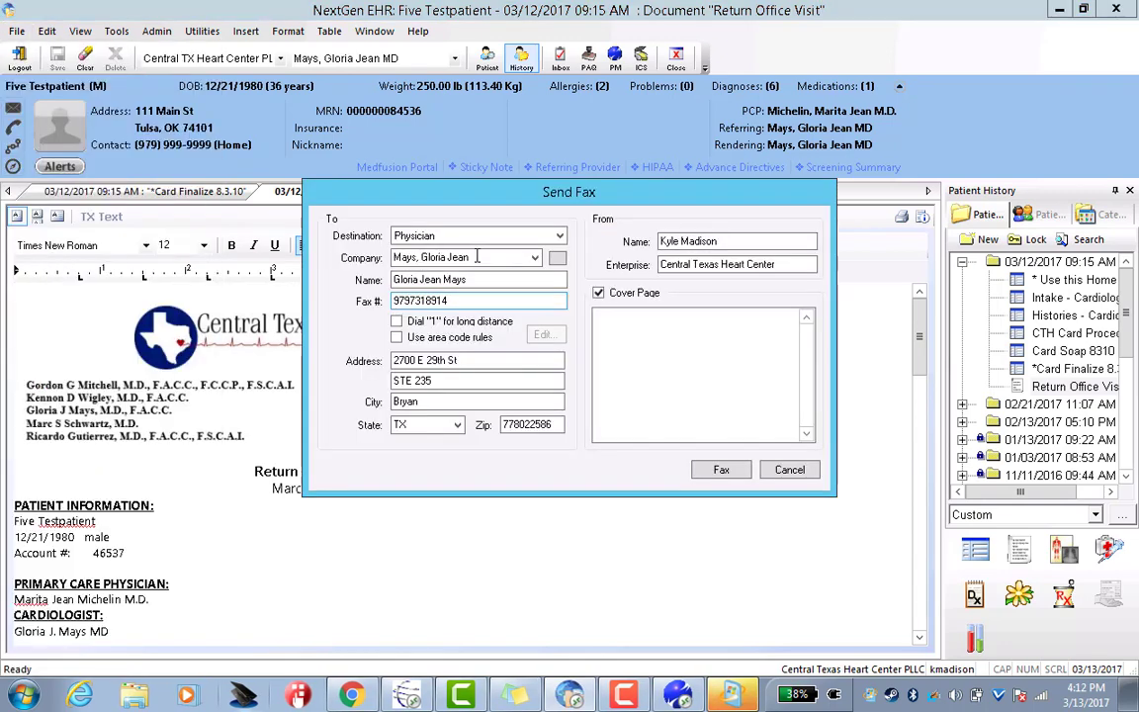
{"action": "left_click", "coordinate": [534, 258]}
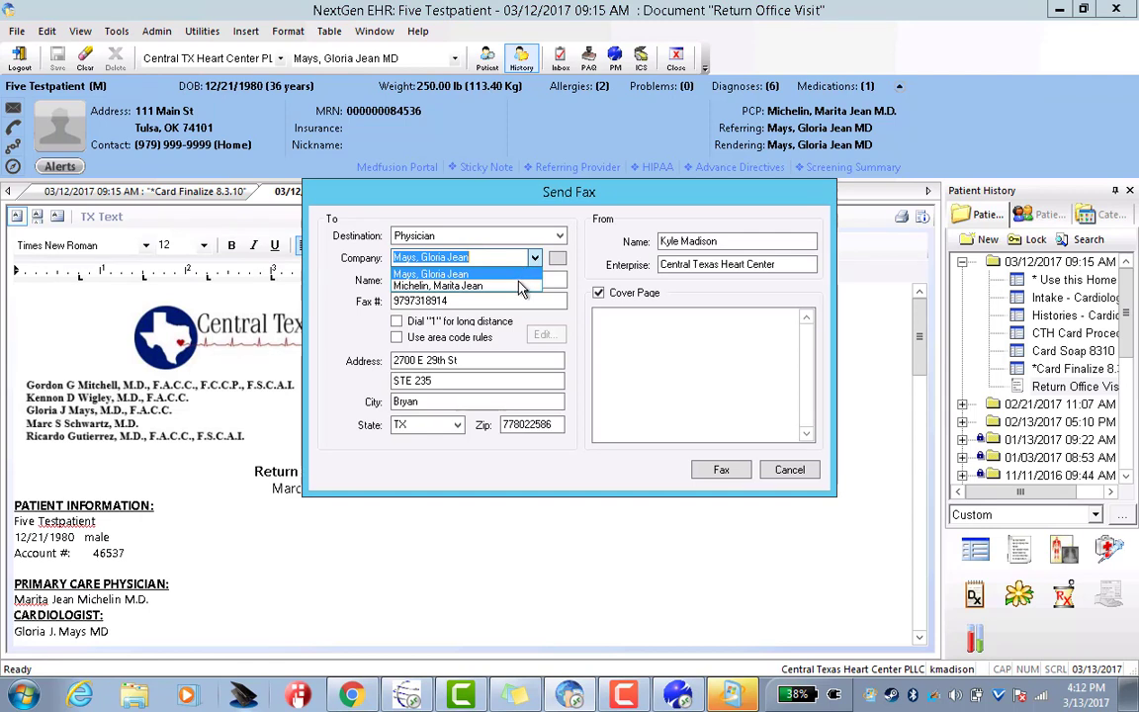
{"action": "left_click", "coordinate": [521, 285]}
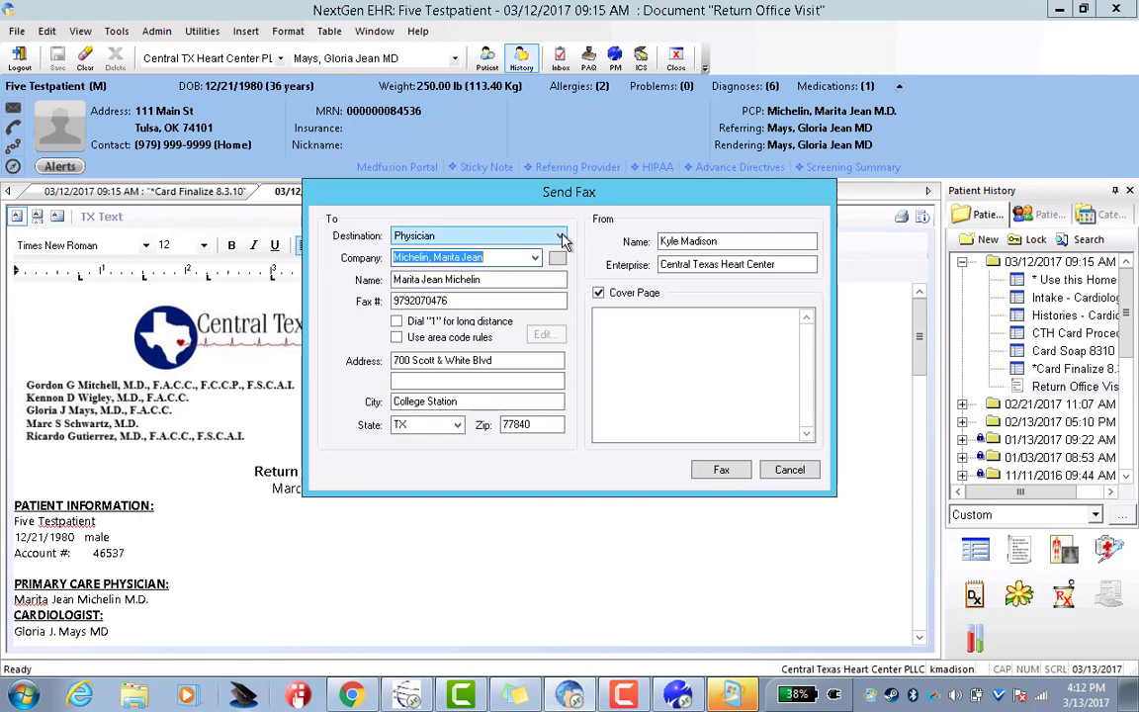
{"action": "left_click", "coordinate": [561, 236]}
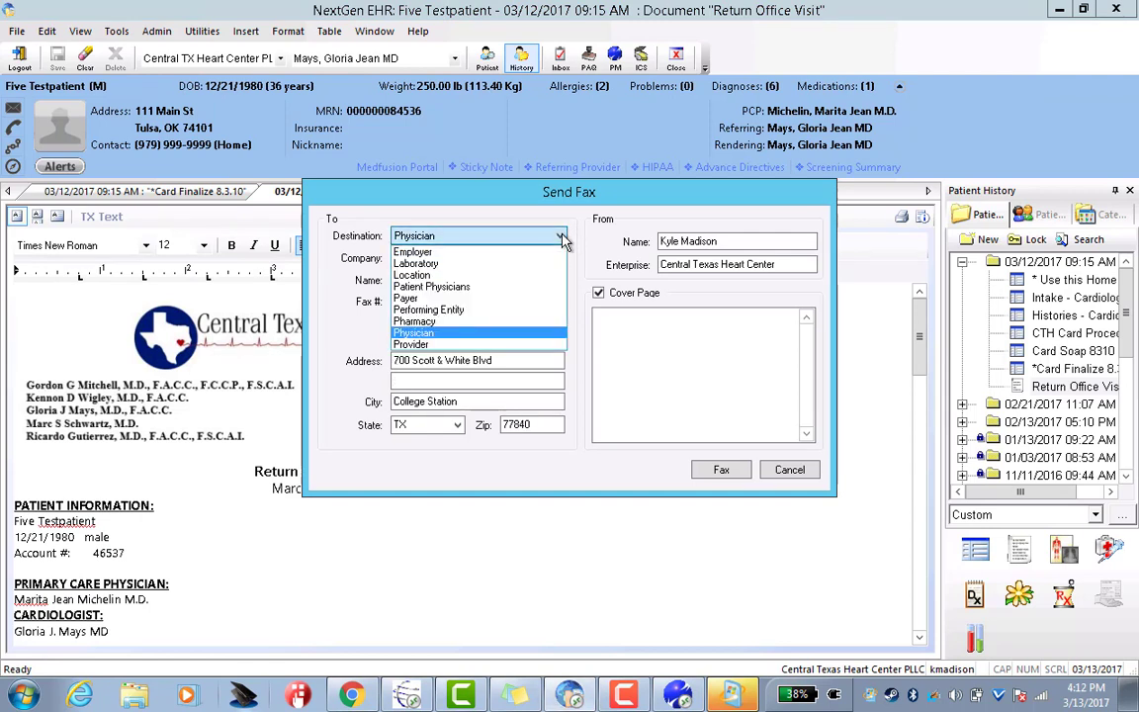
{"action": "left_click", "coordinate": [430, 276]}
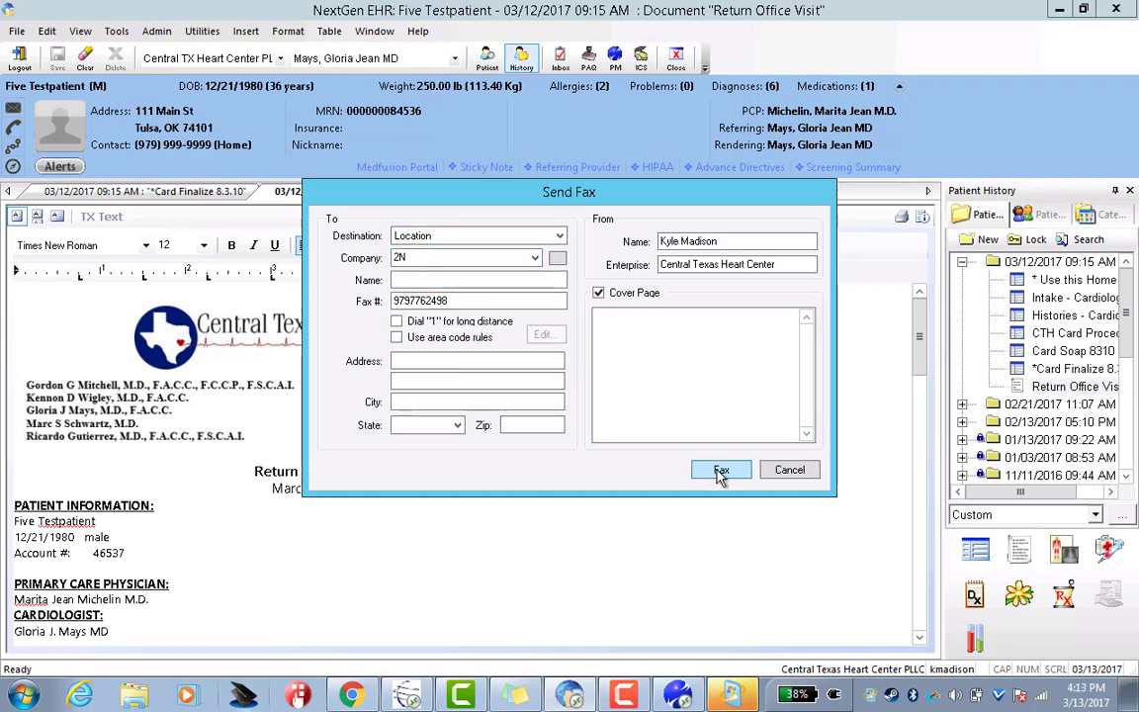
{"action": "left_click", "coordinate": [791, 470]}
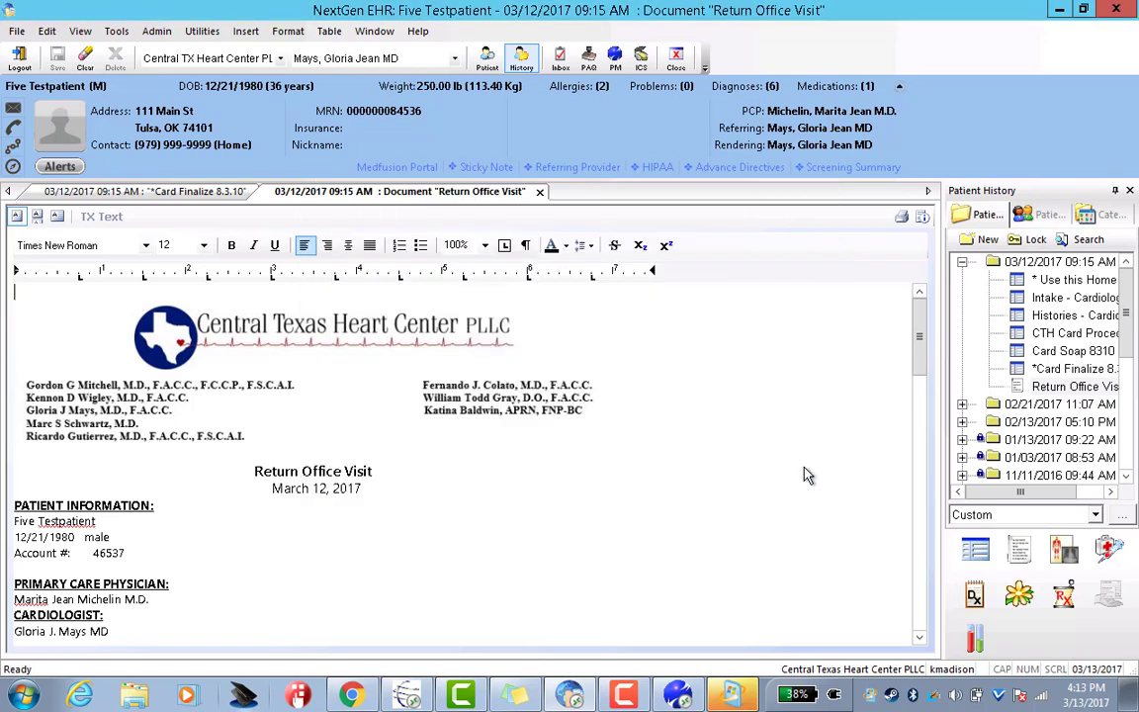
Check the 09:15 and 09:30 AM appointments' statuses in the Work Flow inbox for 03/12/2017 and close it
{"action": "left_click", "coordinate": [562, 61]}
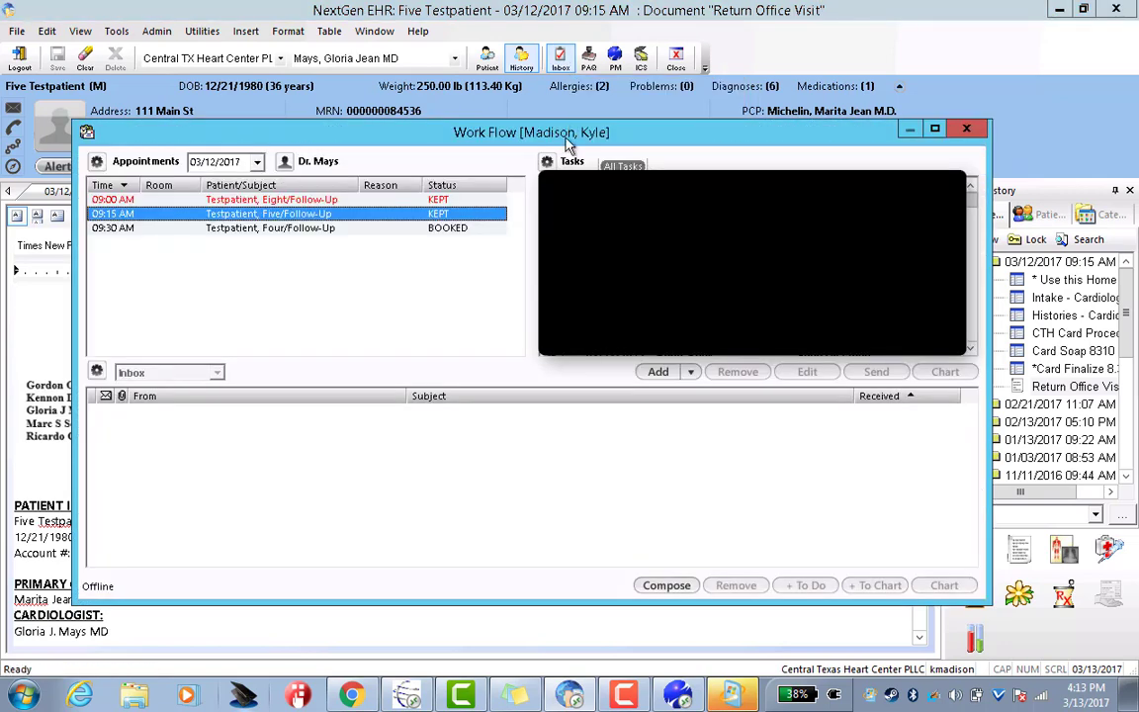
{"action": "left_click", "coordinate": [310, 229]}
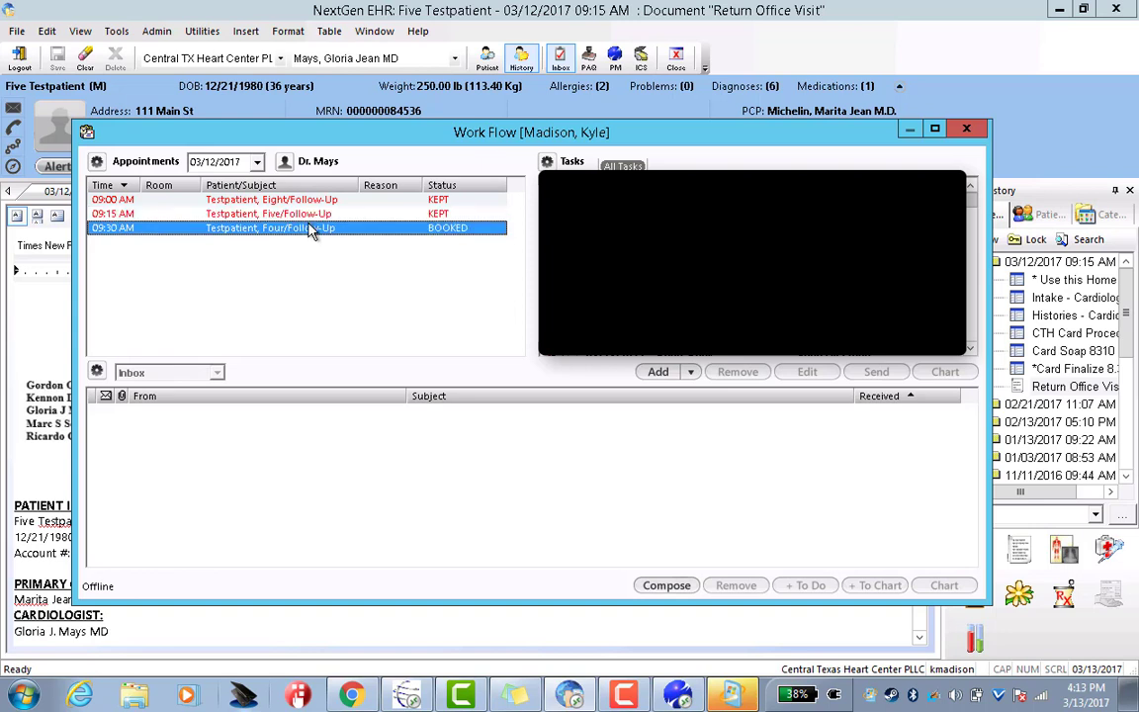
{"action": "left_click", "coordinate": [304, 216]}
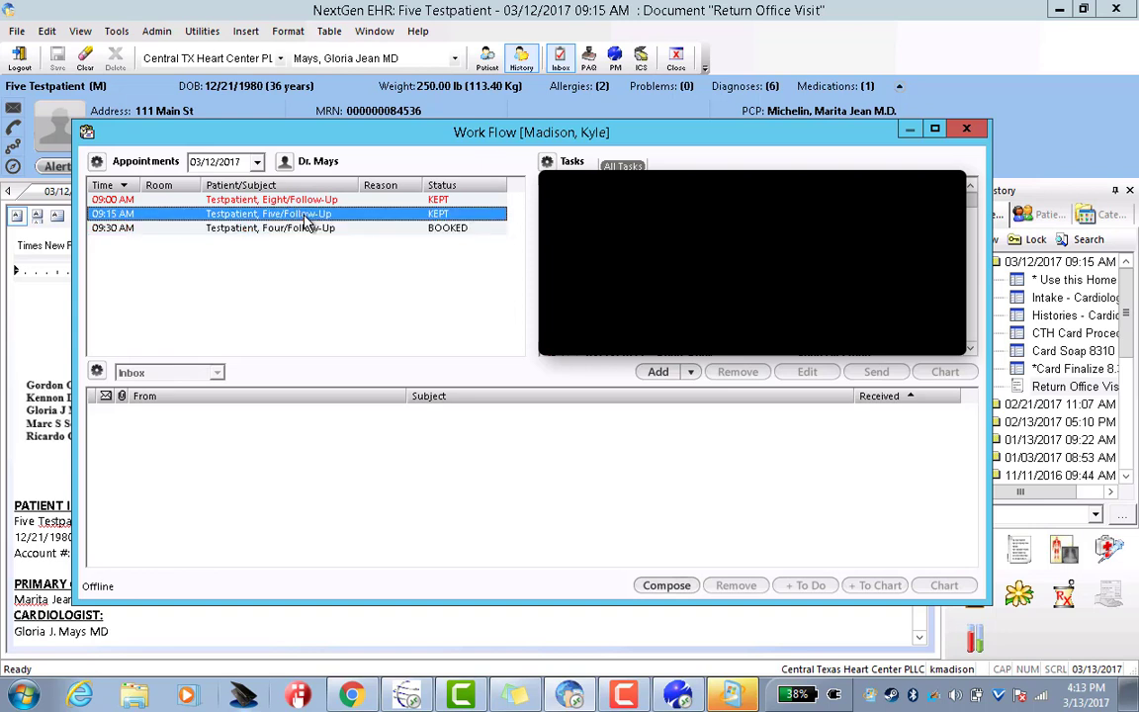
{"action": "left_click", "coordinate": [305, 229]}
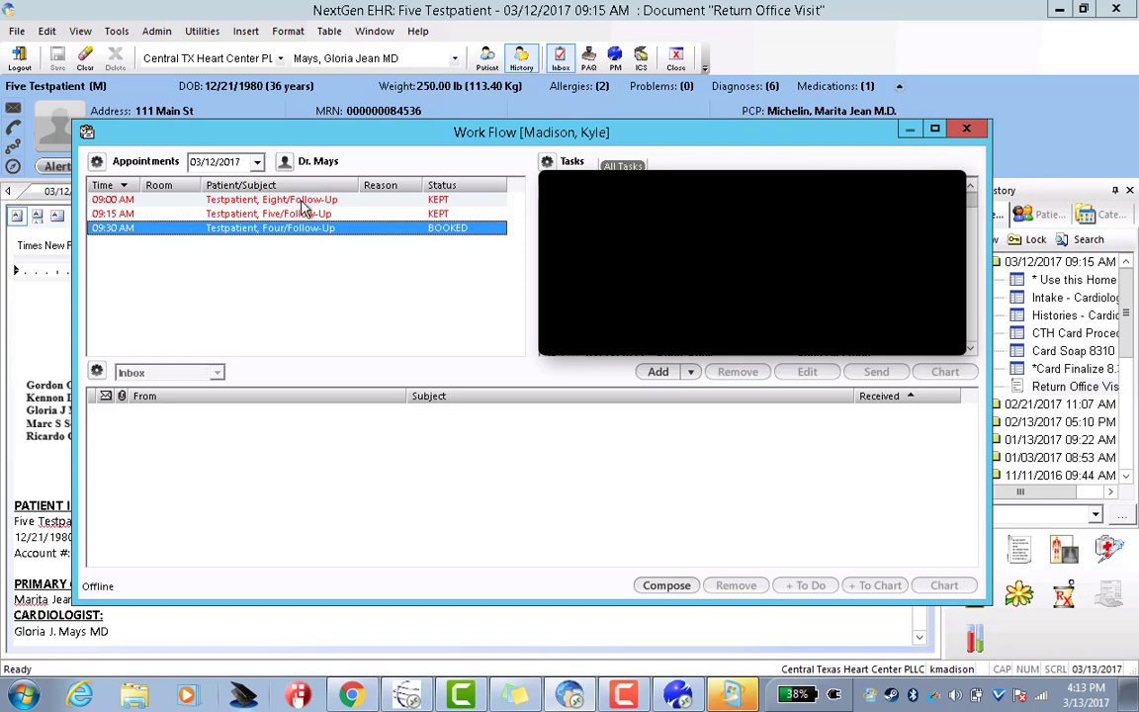
{"action": "left_click", "coordinate": [966, 129]}
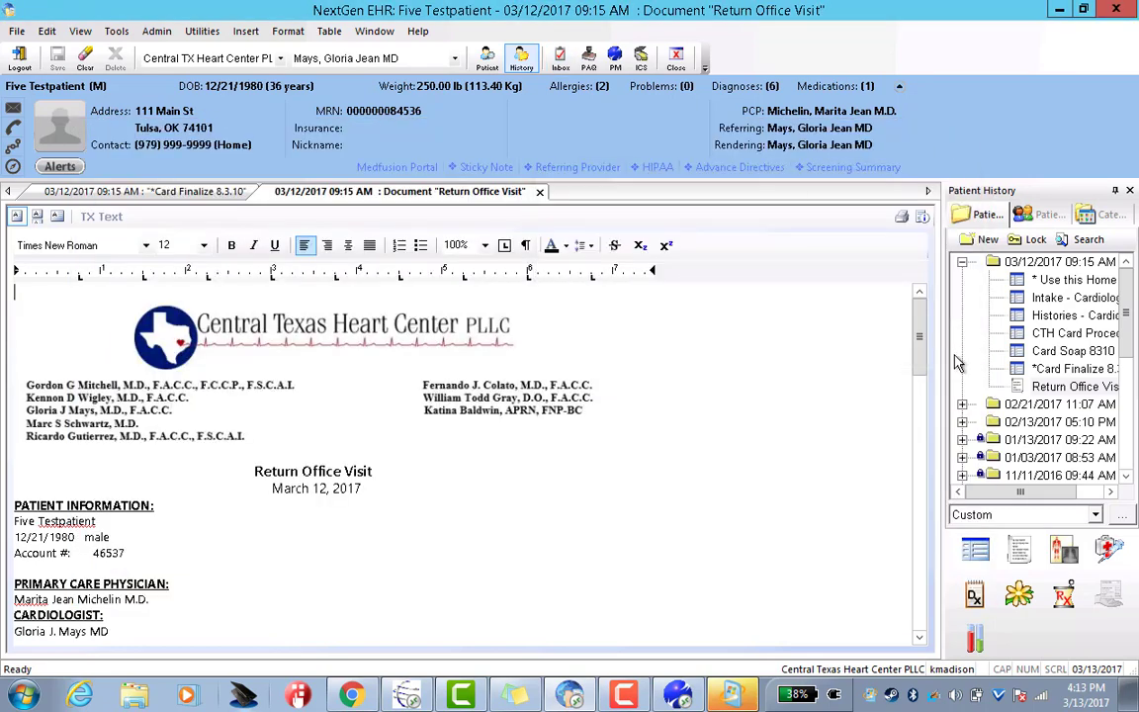
Close the Return Office Visit document and the Finalize template
{"action": "left_click", "coordinate": [539, 192]}
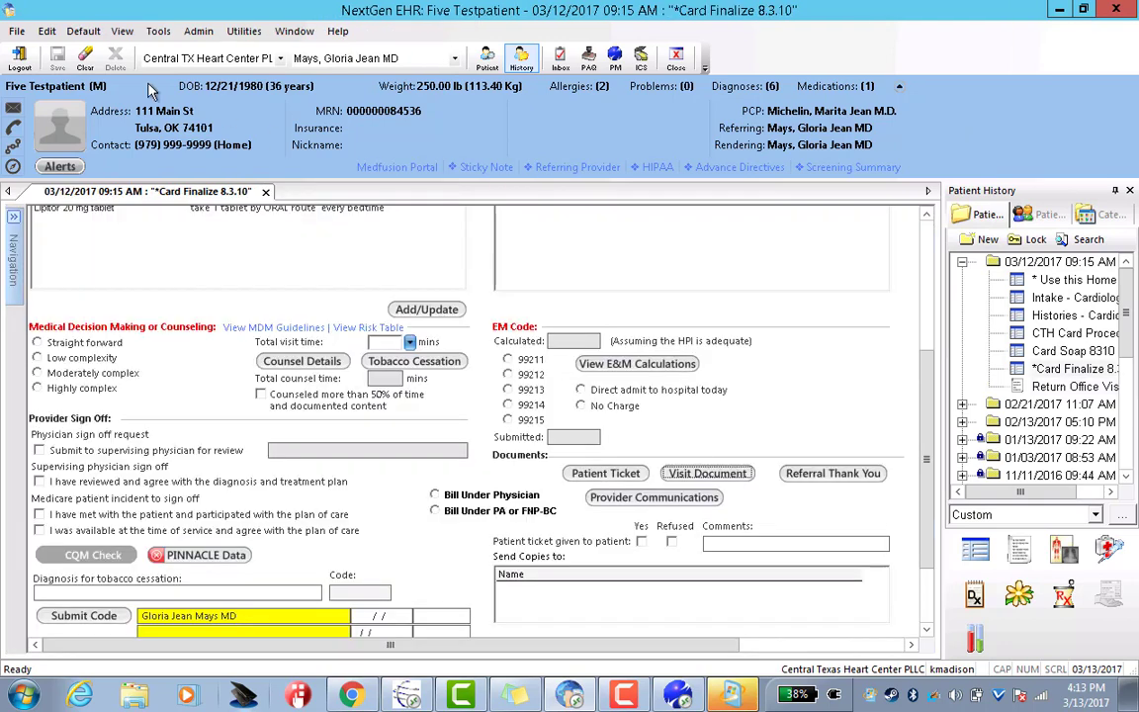
{"action": "left_click", "coordinate": [266, 192]}
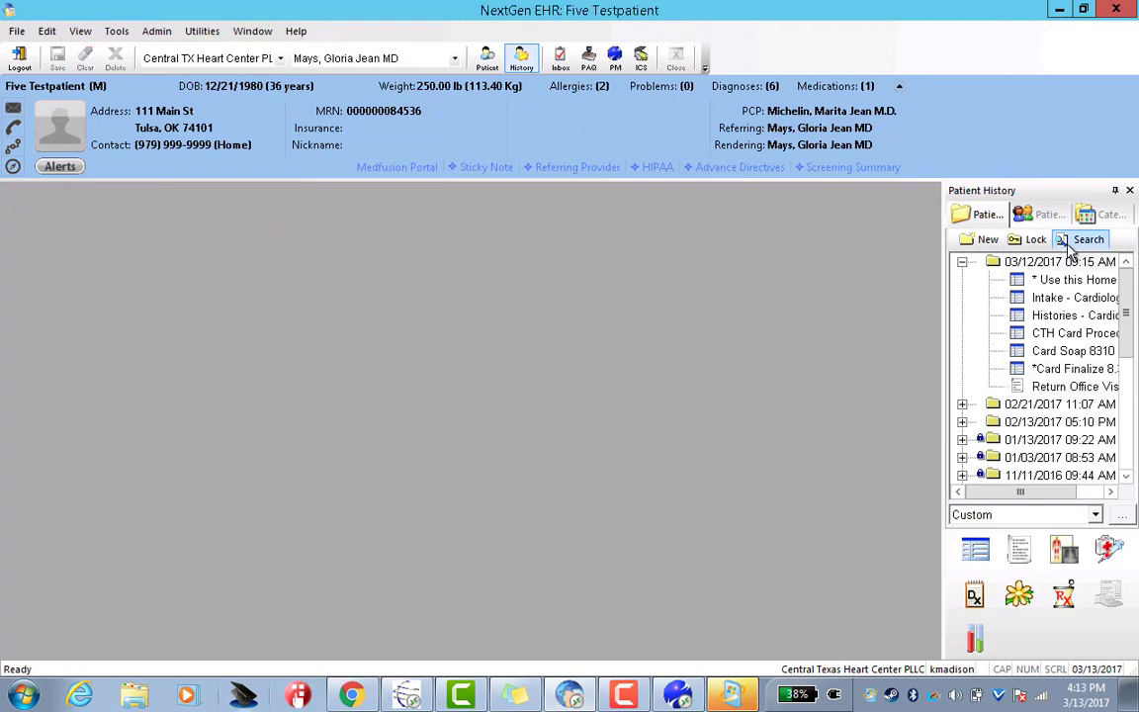